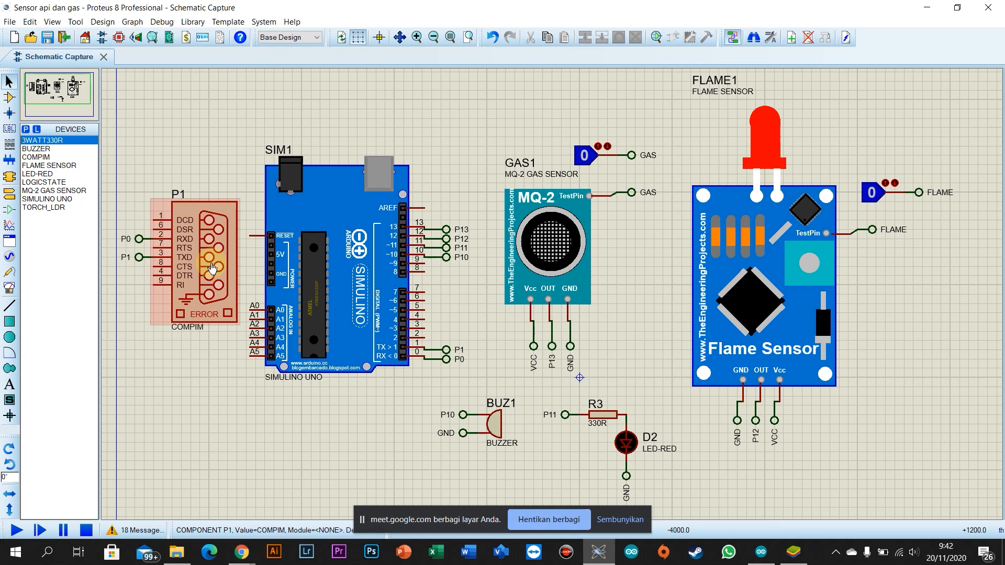
Step: Review the settings of the COMPIM serial port P1 and toggle the gas sensor's logic state on and off
double_click(212, 268)
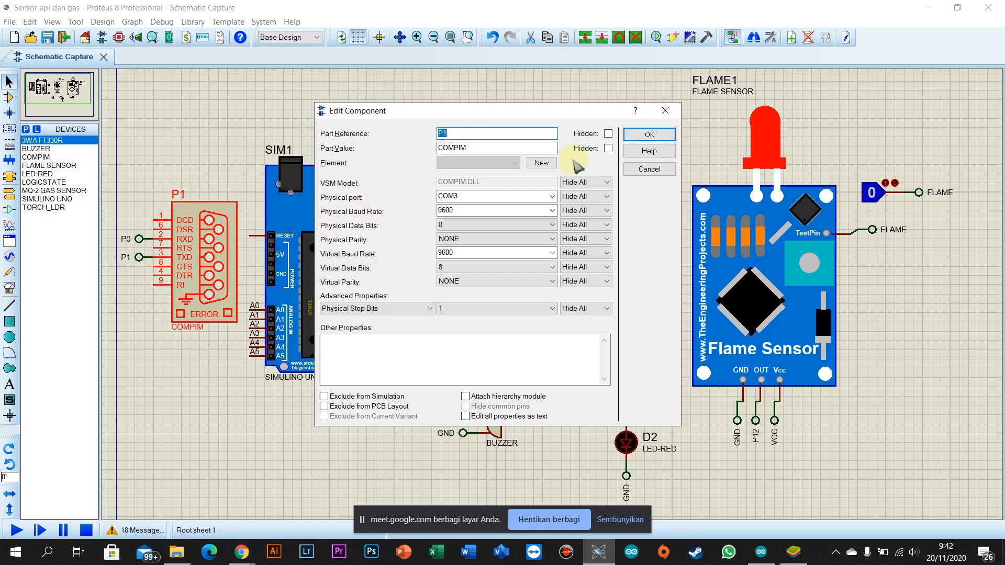
left_click(650, 135)
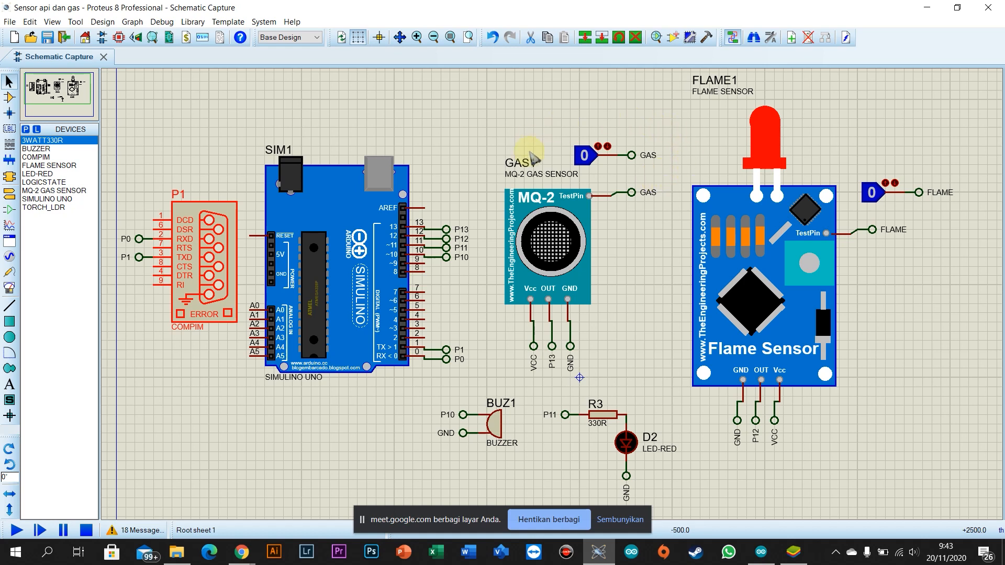
left_click(579, 159)
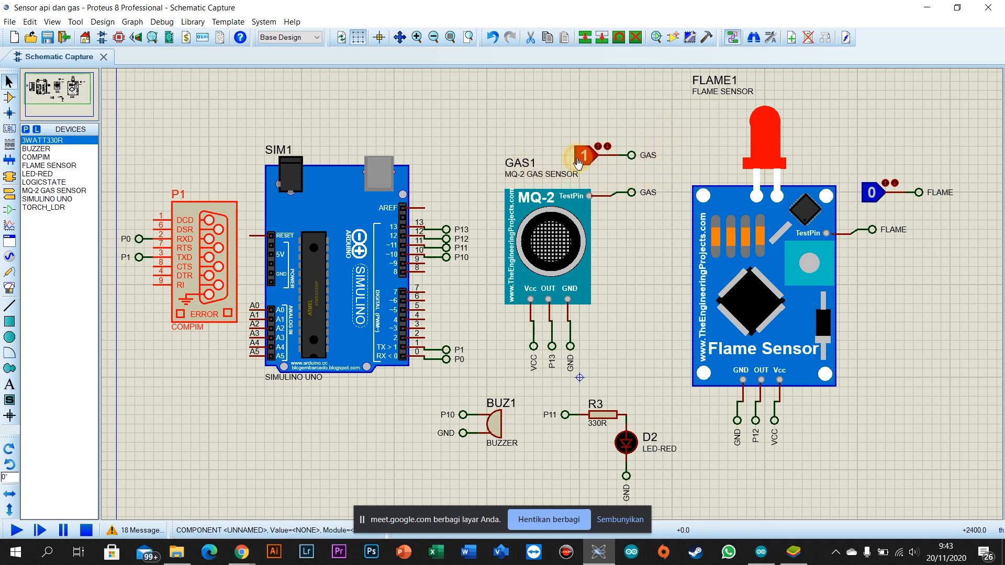
left_click(579, 161)
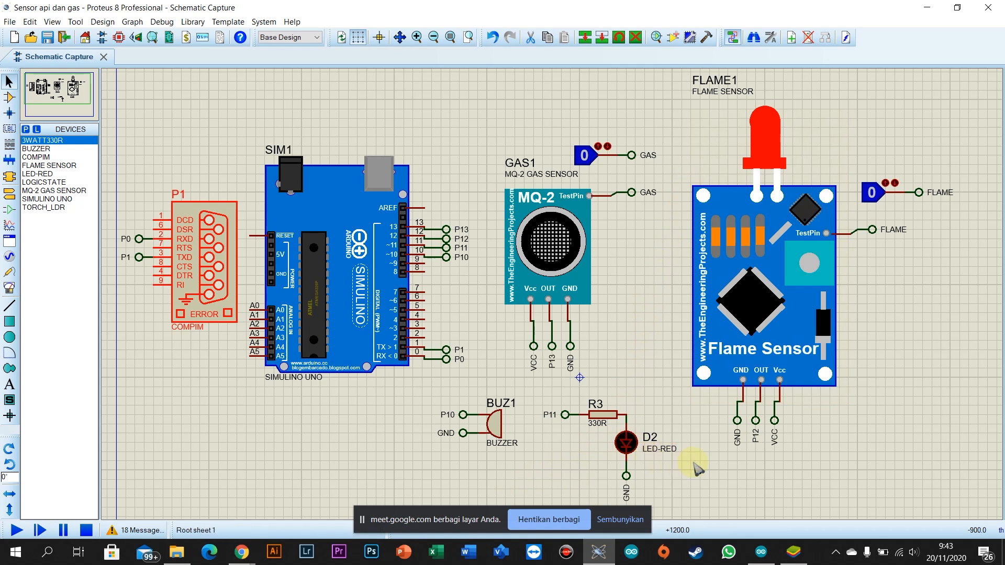
Step: Switch to the Arduino IDE with the Sensor_api_dan_gas sketch, then narrow and move its window to uncover the MQ-2 gas sensor
left_click(757, 554)
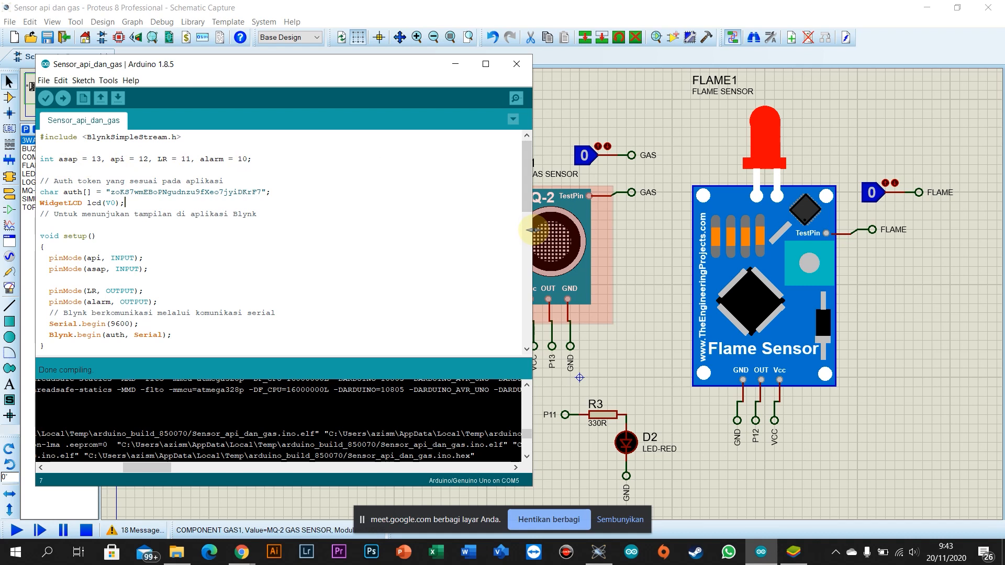
left_click_drag(533, 230, 468, 235)
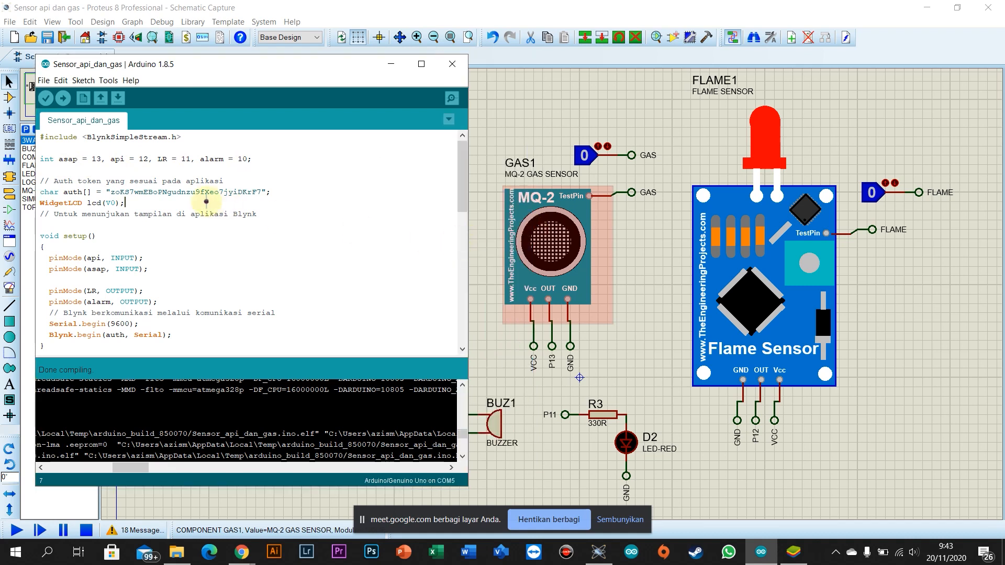
left_click_drag(225, 64, 203, 55)
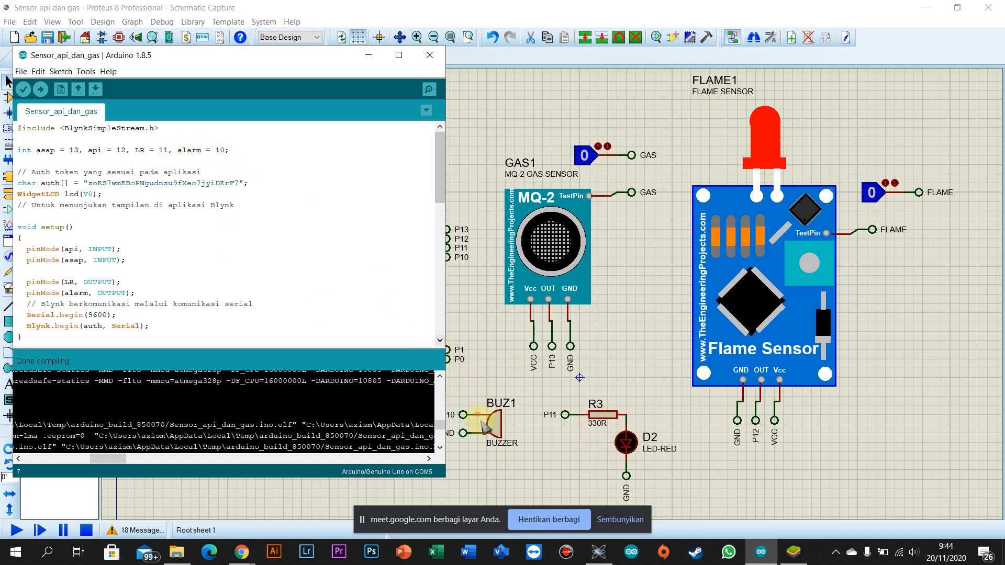
Step: Examine the sketch's pin declarations, auth token line and WidgetLCD definition on V0
left_click_drag(177, 151, 199, 152)
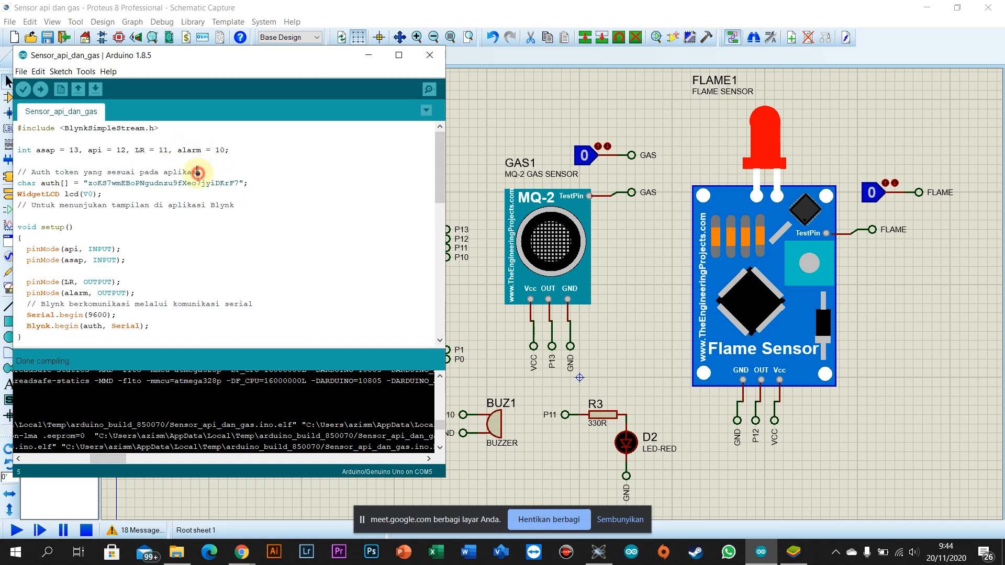
left_click(65, 183)
left_click(65, 183)
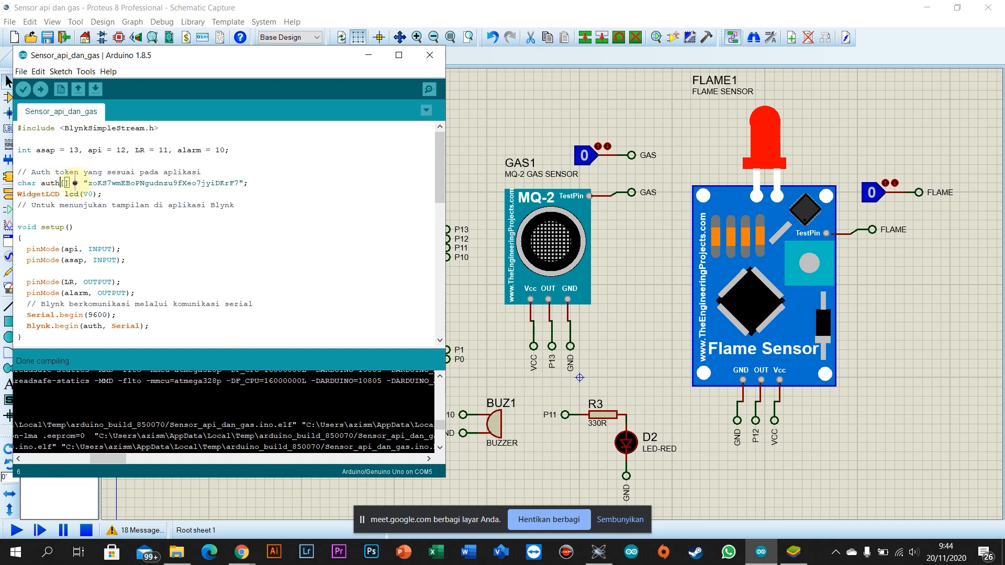
left_click(90, 183)
left_click_drag(90, 183, 259, 184)
left_click(258, 184)
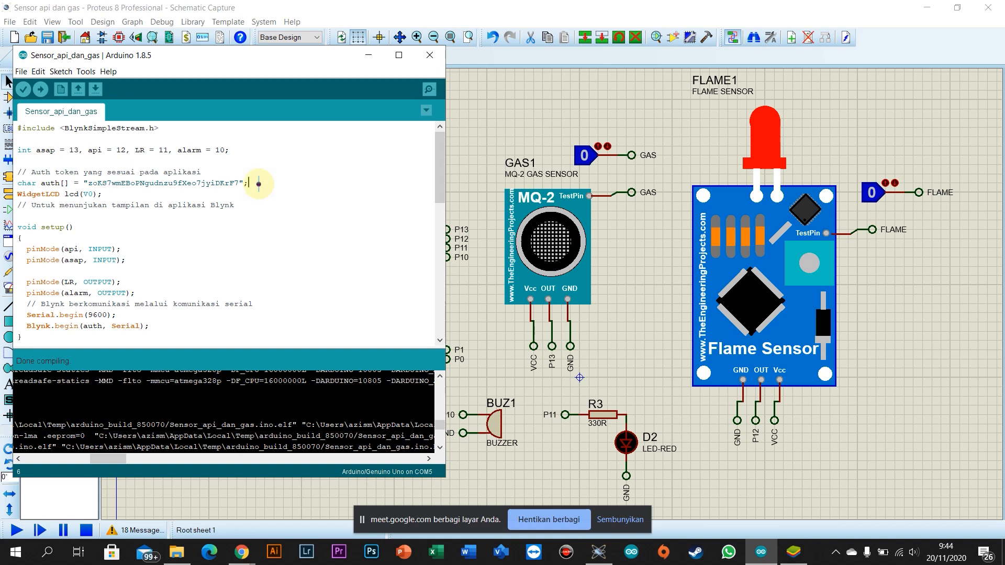
left_click_drag(113, 198, 70, 196)
left_click(116, 195)
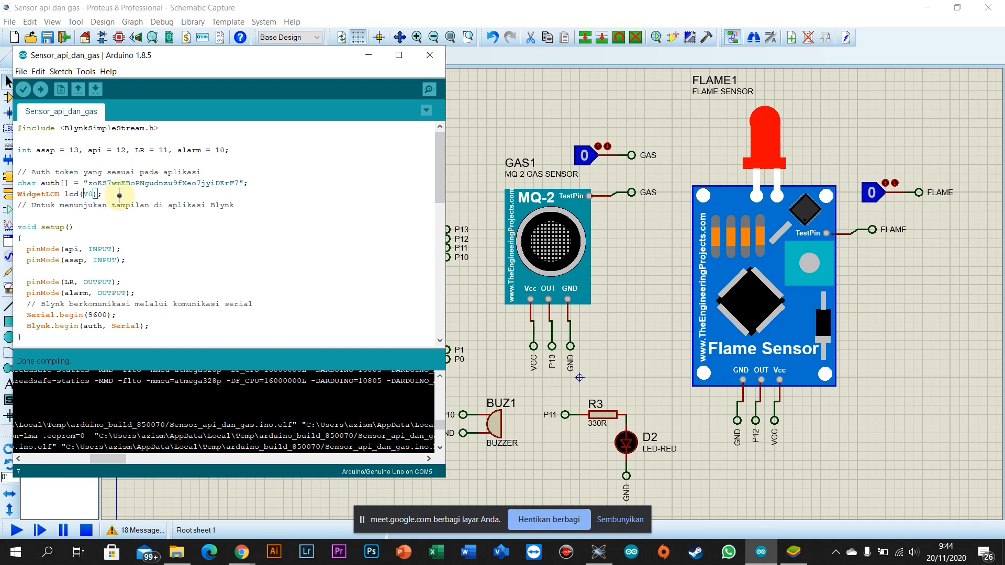
Step: Read through the setup function and the loop's flame and smoke conditions, including their LCD messages, outputs and Blynk notifications
scroll(129, 226, "down", 1)
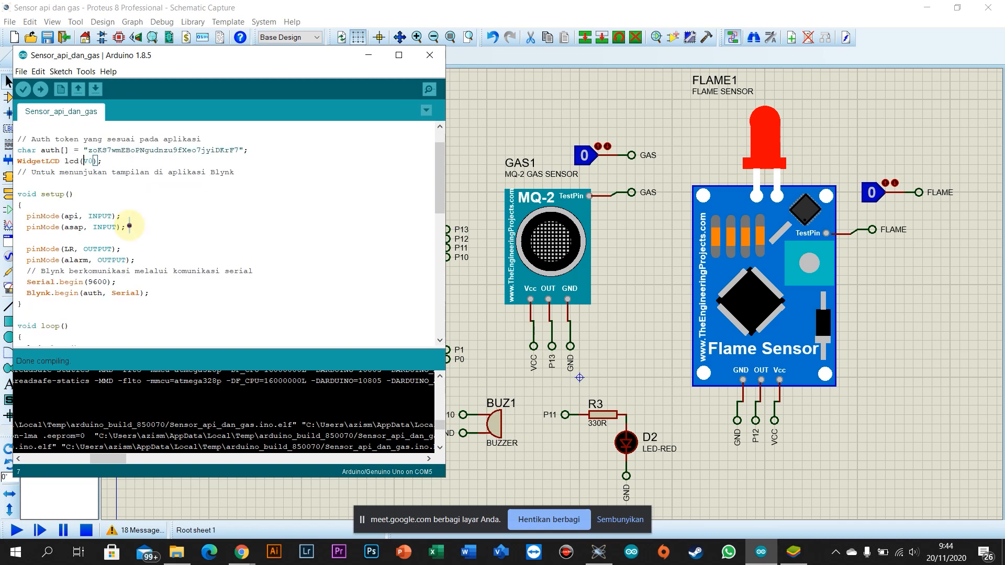
scroll(129, 226, "down", 1)
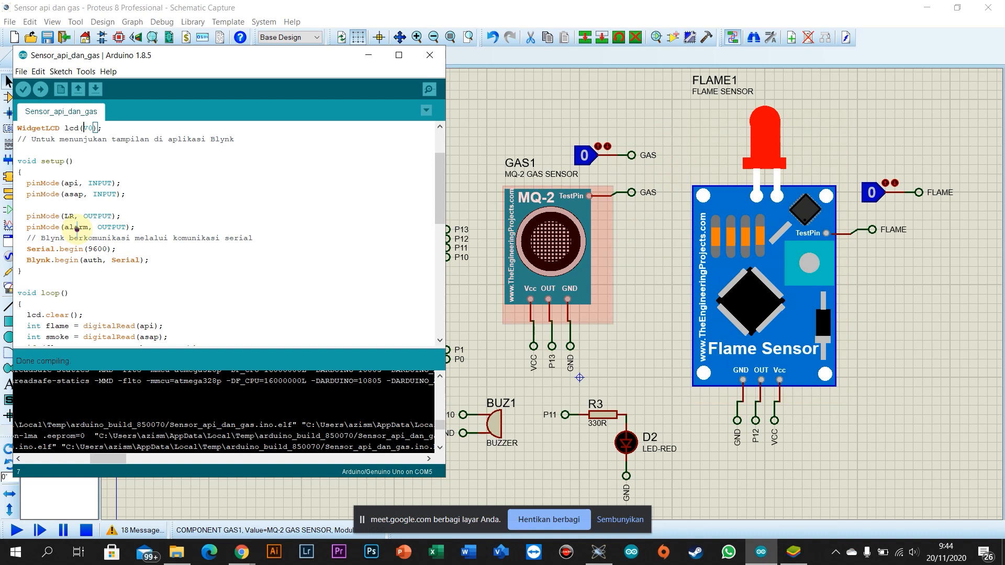
scroll(77, 229, "down", 4)
scroll(77, 229, "down", 1)
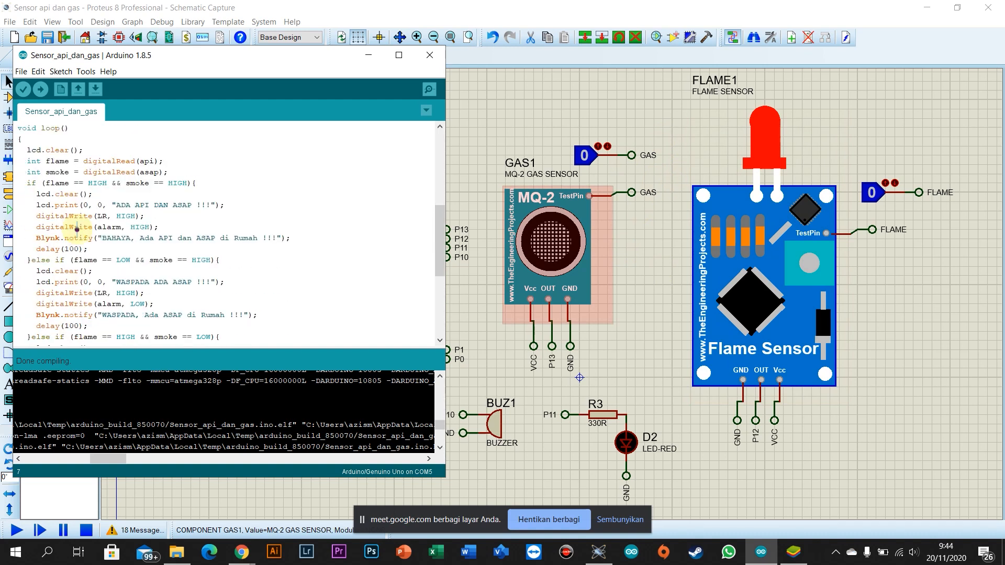
scroll(77, 228, "down", 1)
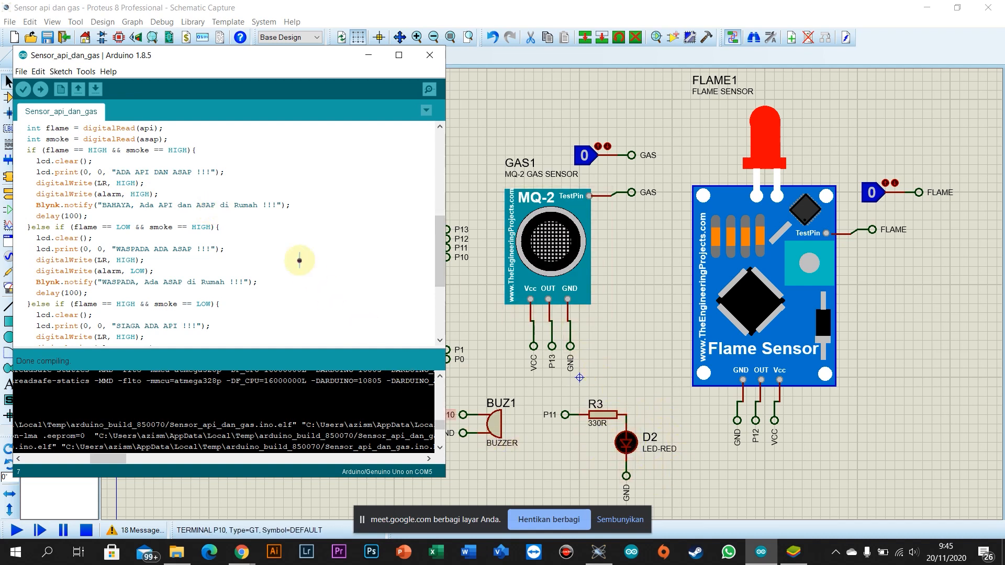
scroll(210, 238, "down", 1)
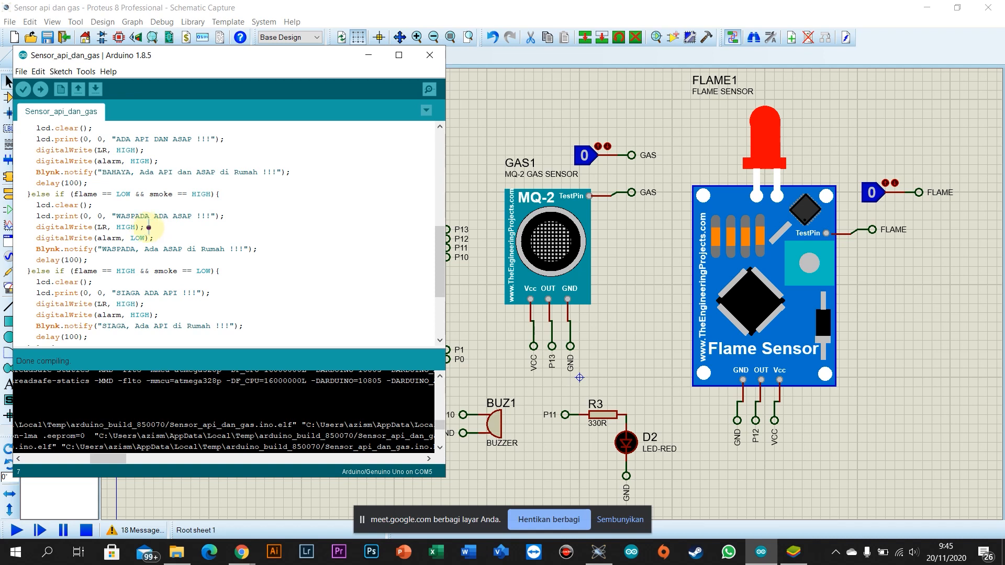
scroll(139, 230, "down", 2)
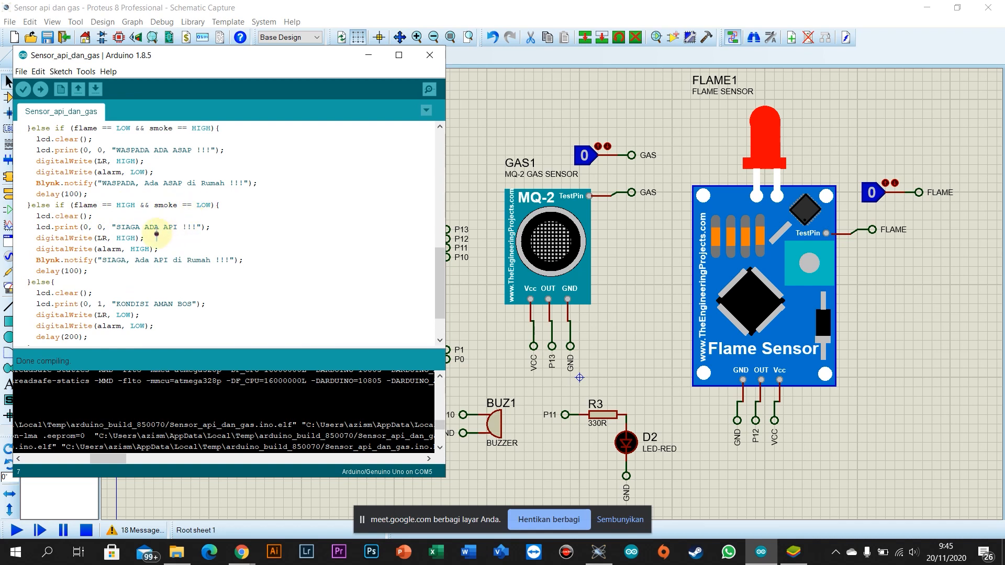
scroll(131, 235, "down", 1)
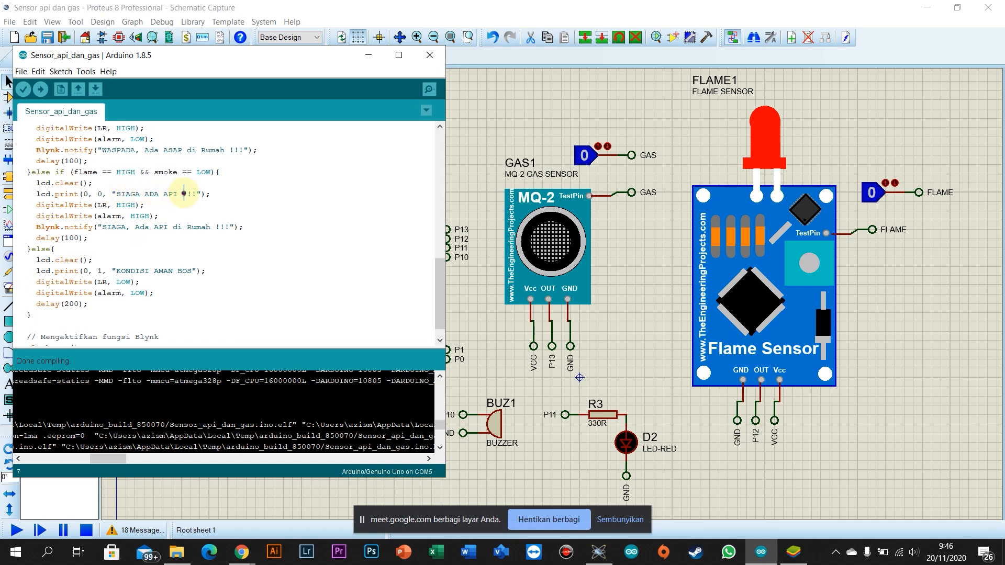
scroll(150, 232, "down", 1)
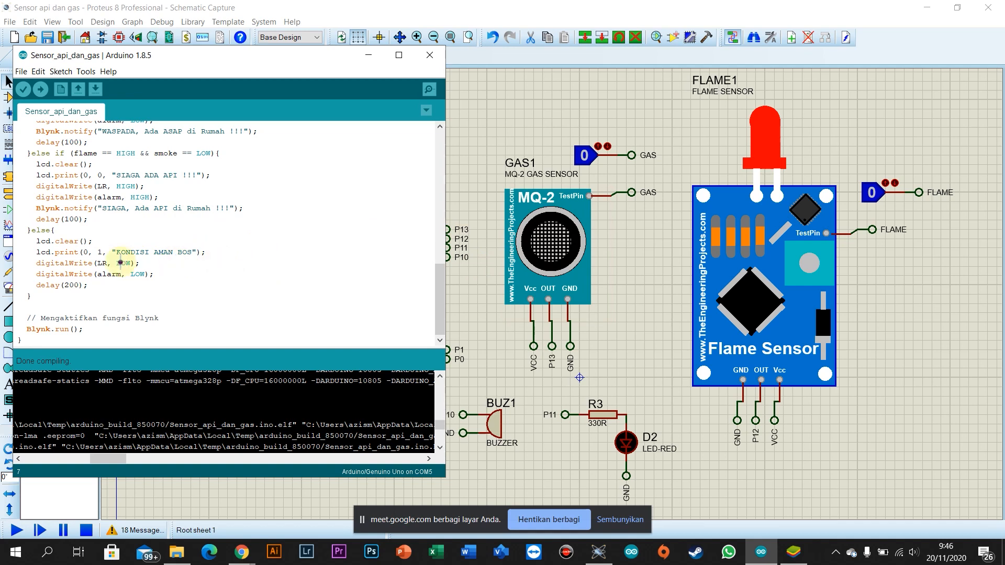
Step: Examine the final else branch with the "KONDISI AMAN BOS" message and the Blynk.run call, and skim the sketch once more
left_click_drag(116, 254, 194, 254)
left_click(198, 267)
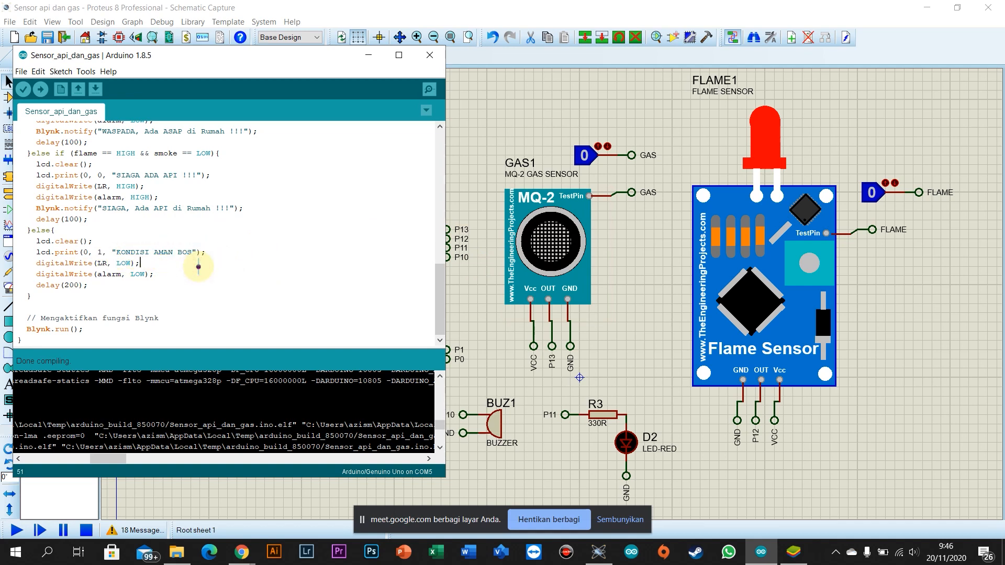
left_click_drag(103, 332, 31, 318)
left_click(105, 319)
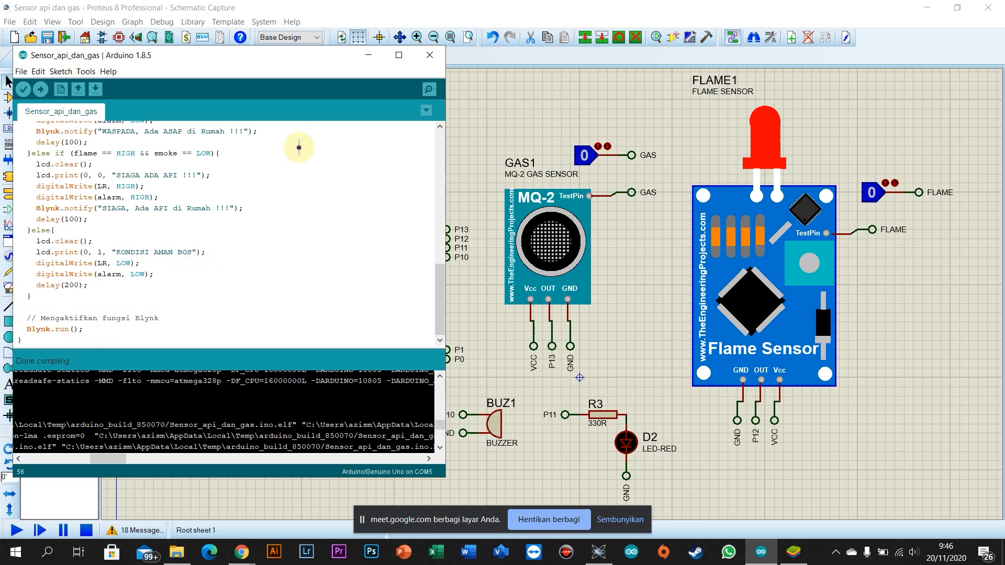
scroll(255, 269, "up", 12)
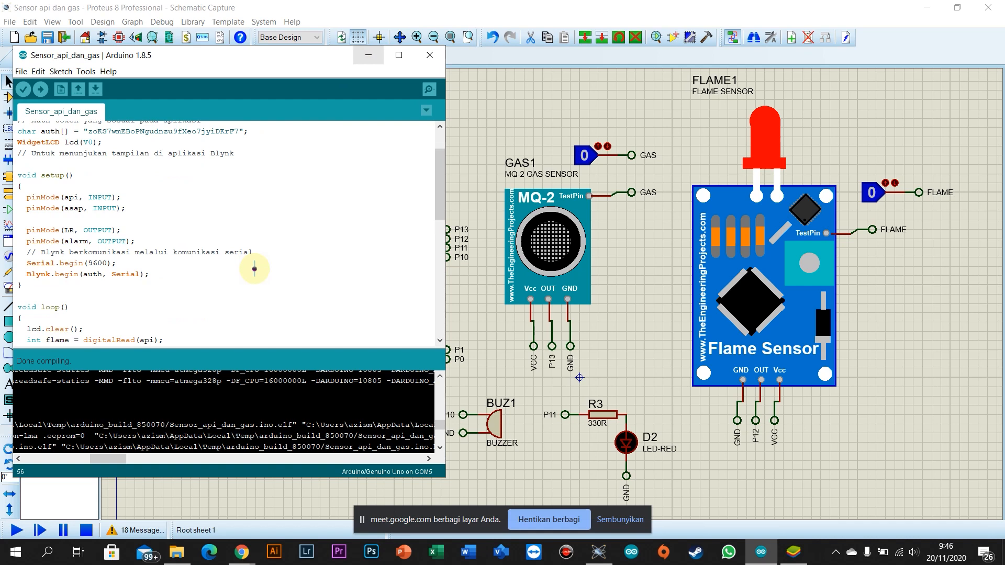
scroll(193, 231, "down", 12)
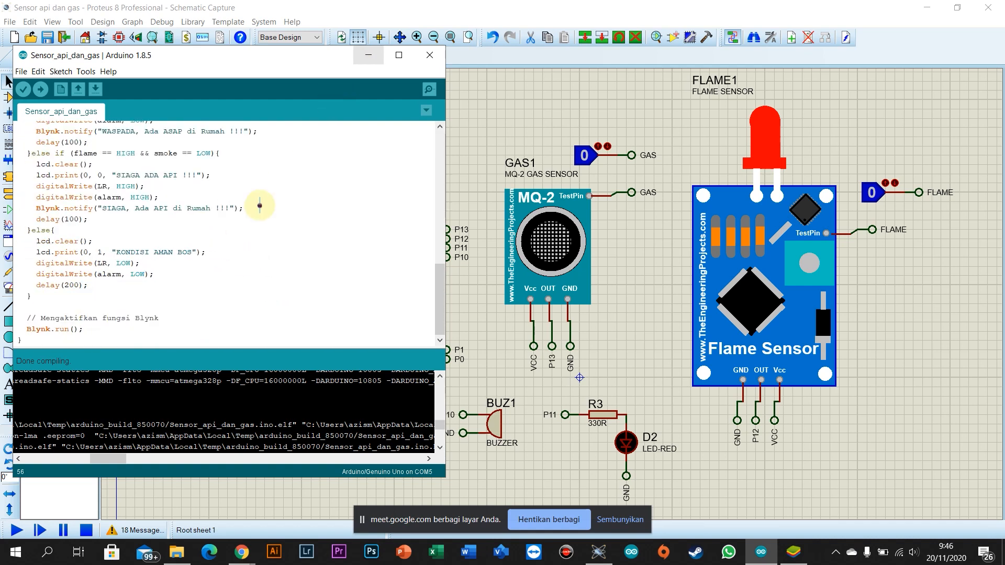
Step: Switch to Google Chrome, open blynk.io in a new window and maximize the window
right_click(241, 551)
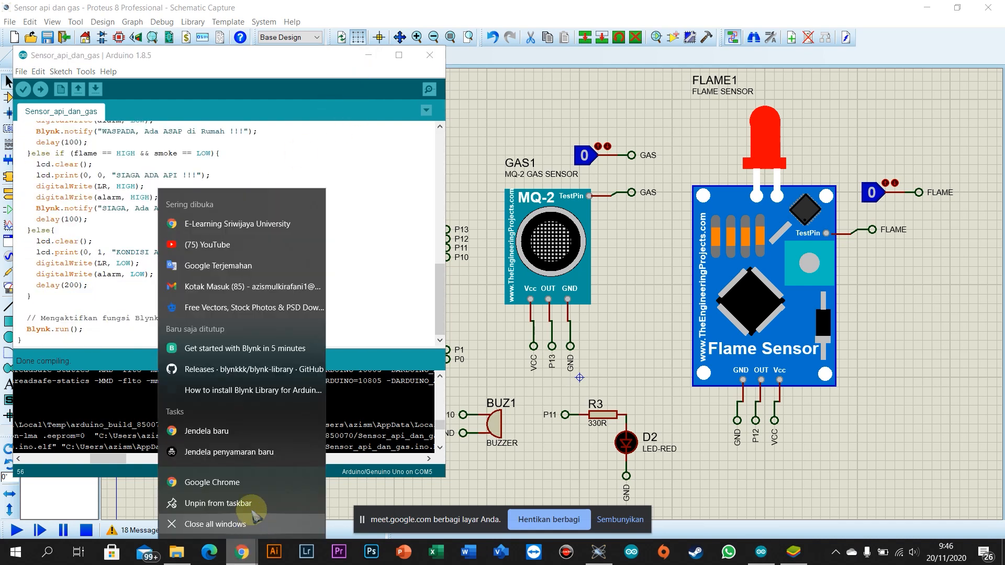
left_click(225, 482)
type("blynk.io")
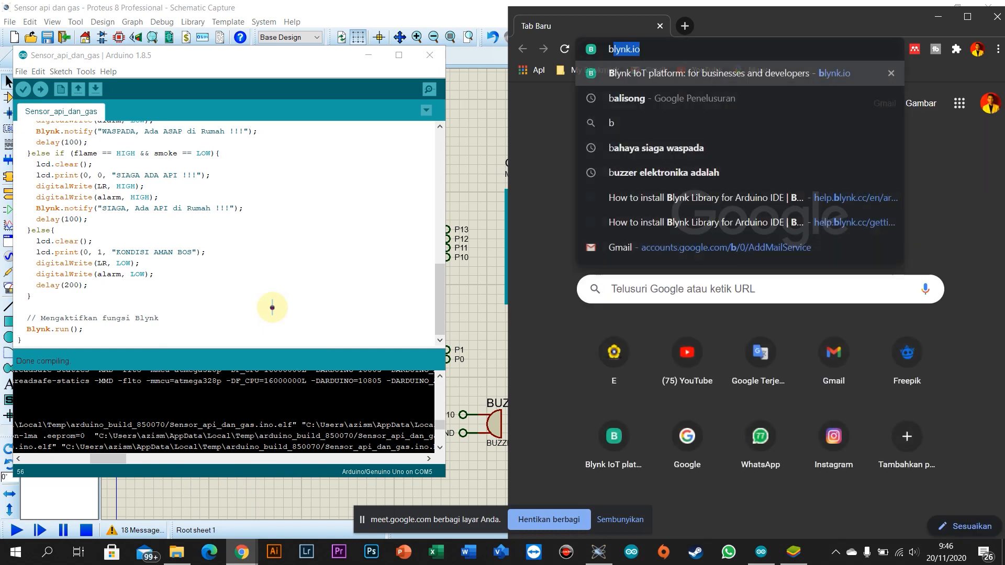
key("Return")
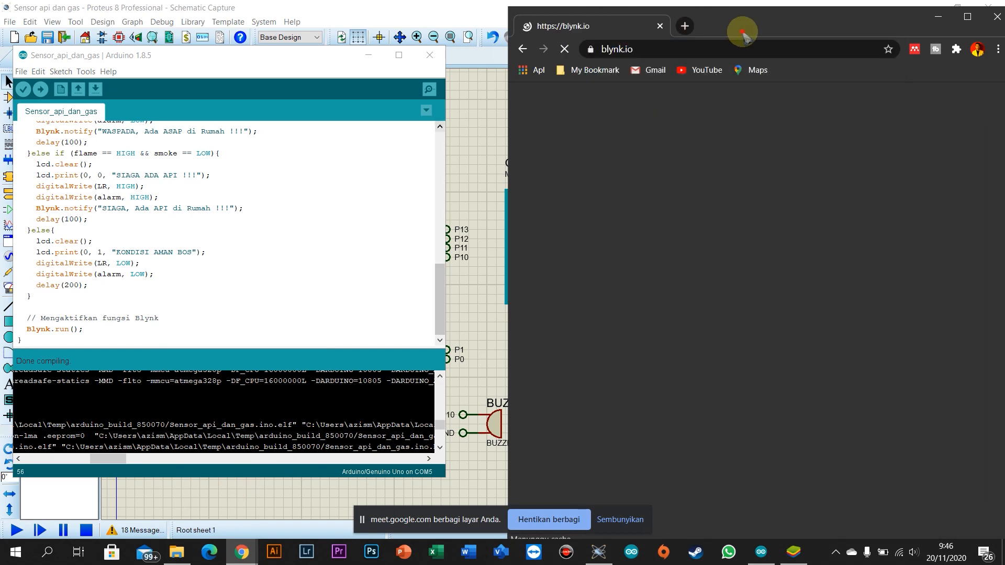
double_click(741, 27)
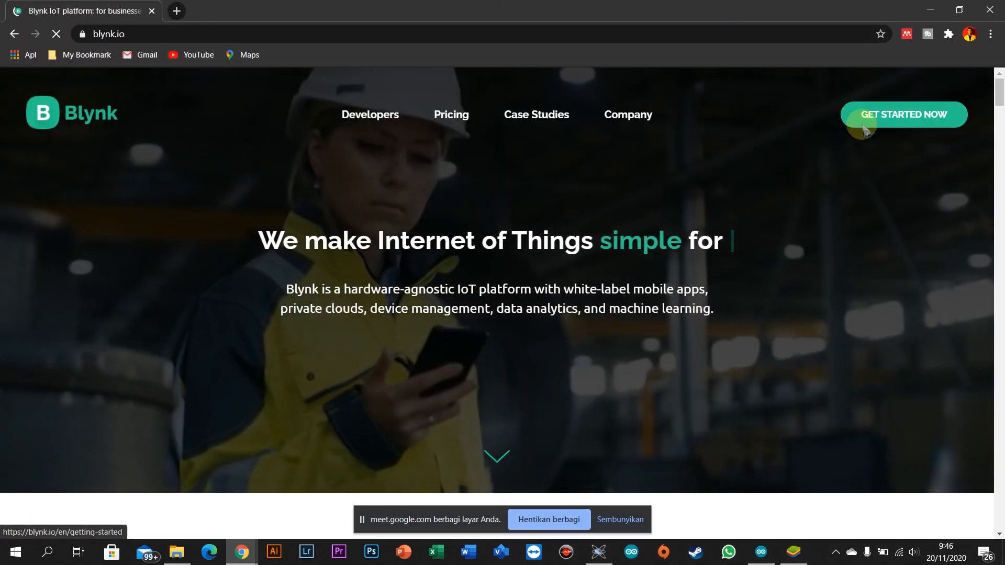
Step: Go to Blynk's getting-started page and open the C++ library's install link in a new tab, switching to it
left_click(873, 119)
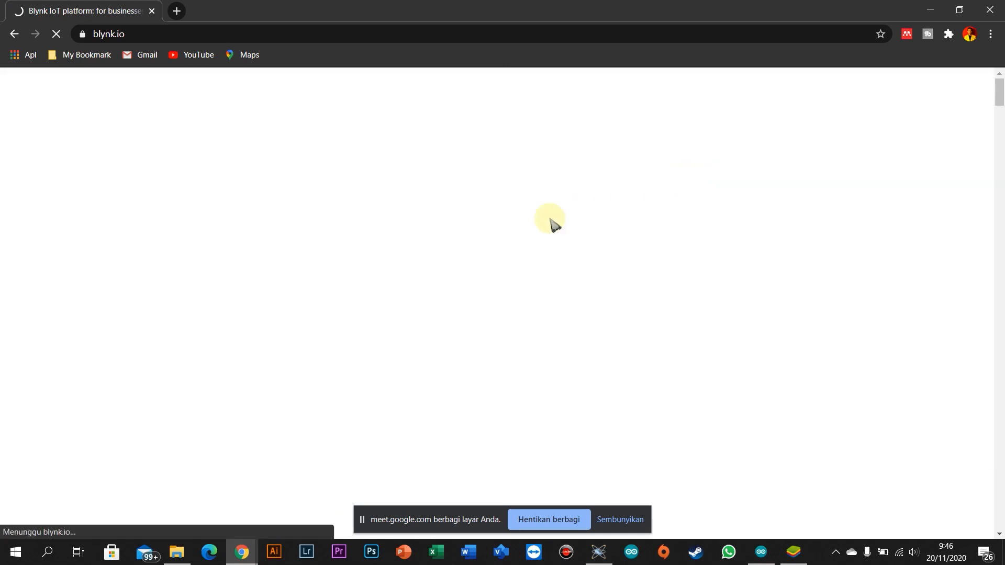
scroll(332, 234, "down", 20)
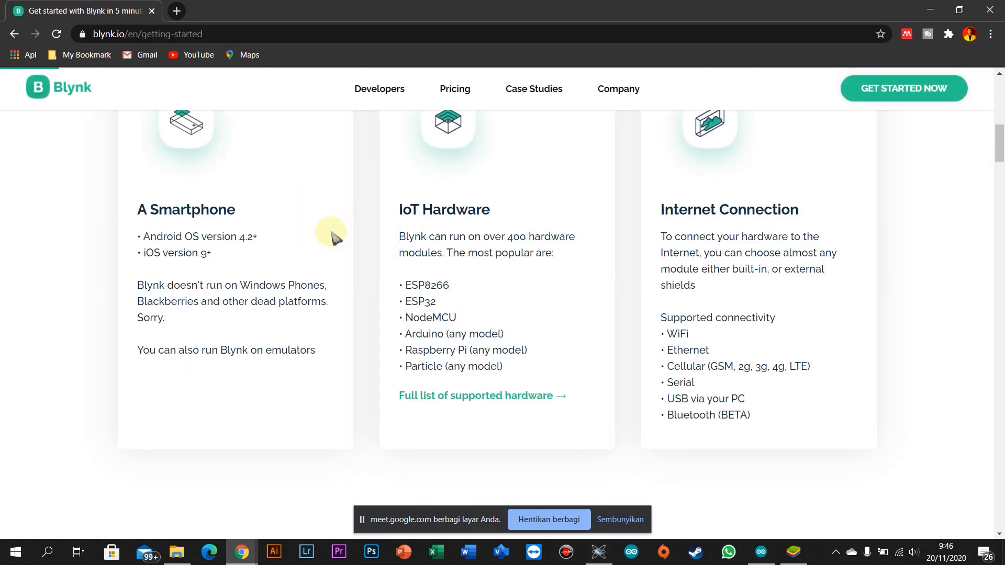
scroll(332, 234, "down", 15)
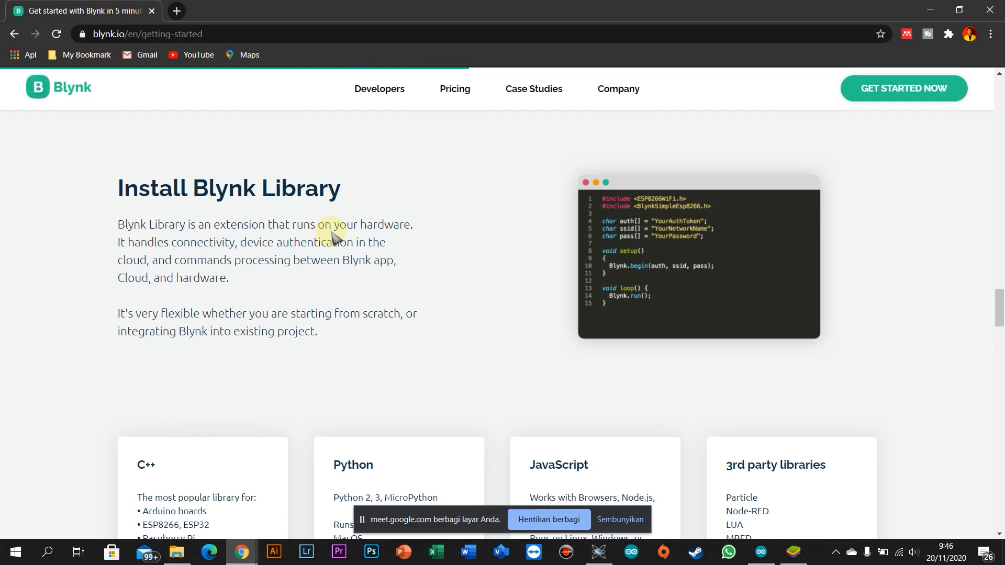
scroll(303, 173, "up", 1)
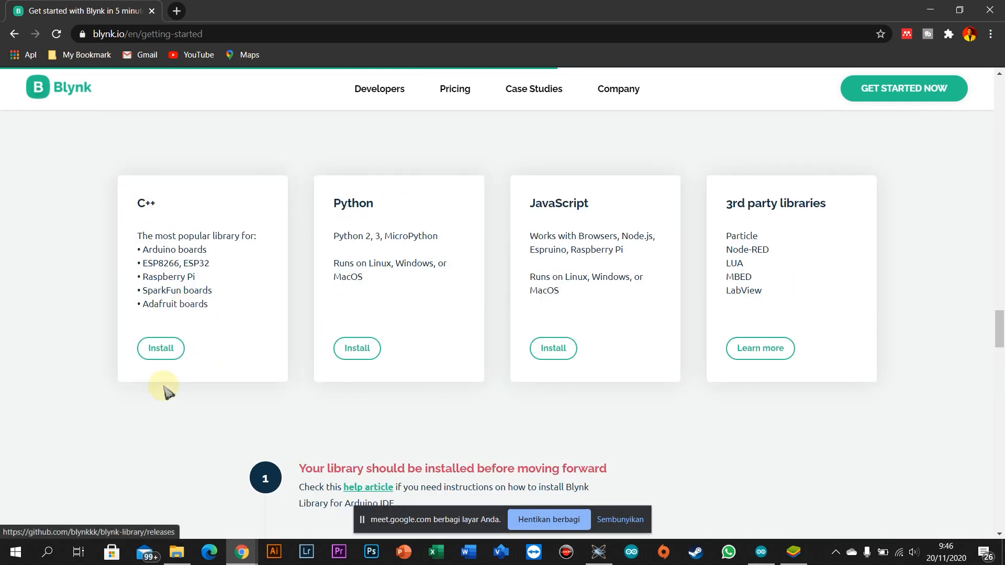
right_click(170, 357)
left_click(176, 362)
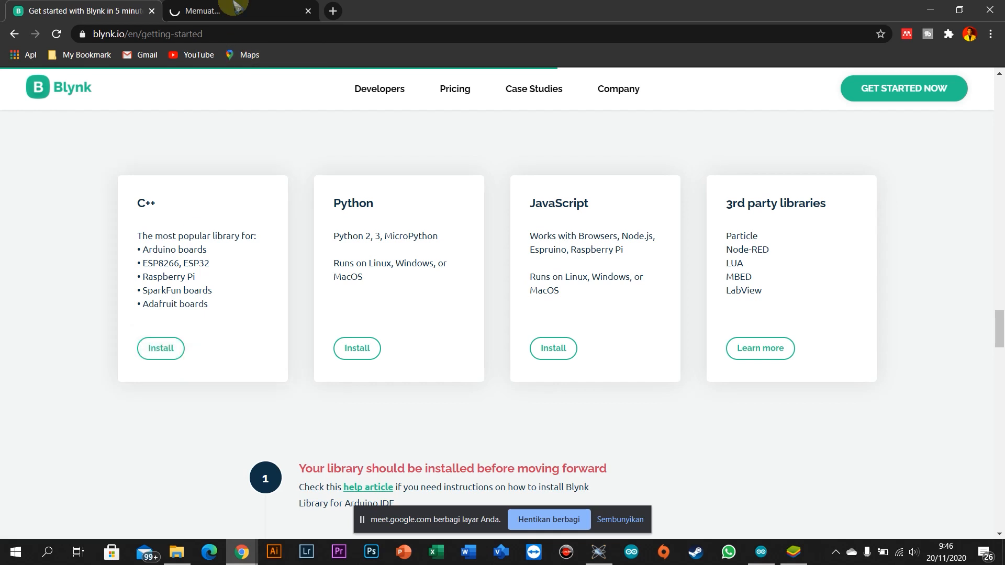
left_click(239, 10)
Step: Find the "How to install Blynk library" line on the v0.6.1 release page and open its link in a new tab
scroll(419, 252, "down", 7)
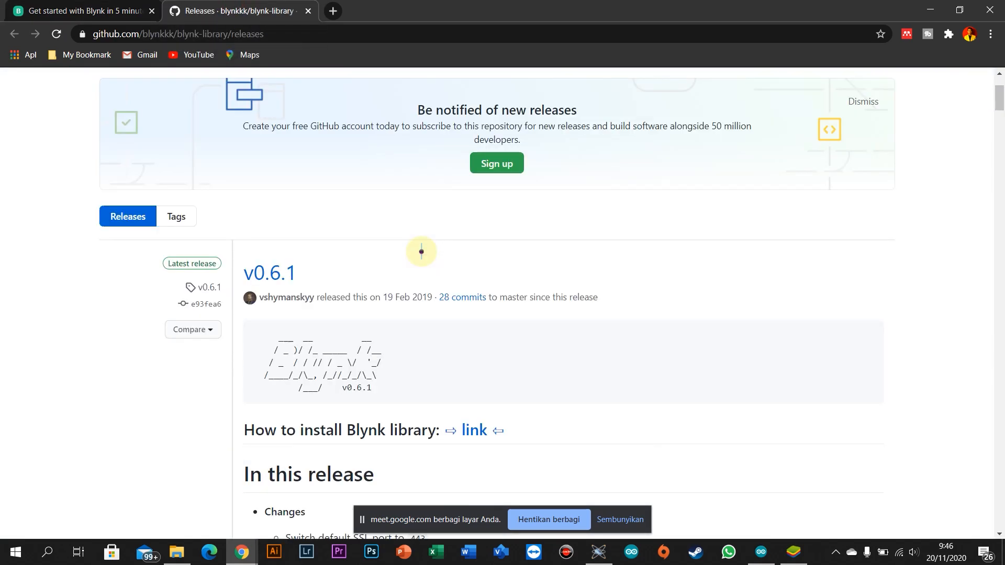
left_click_drag(245, 165, 436, 165)
left_click(432, 168)
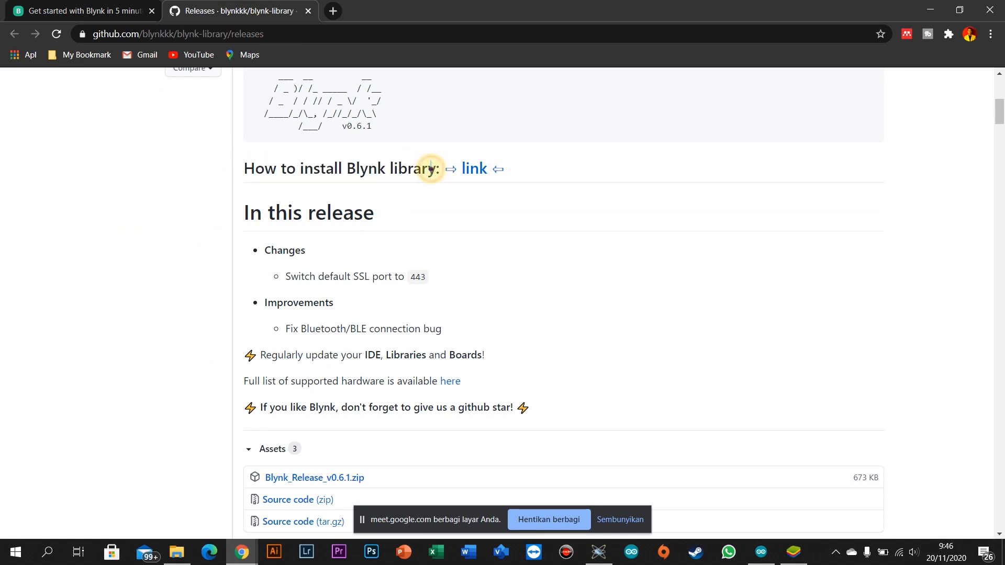
right_click(490, 171)
left_click(540, 179)
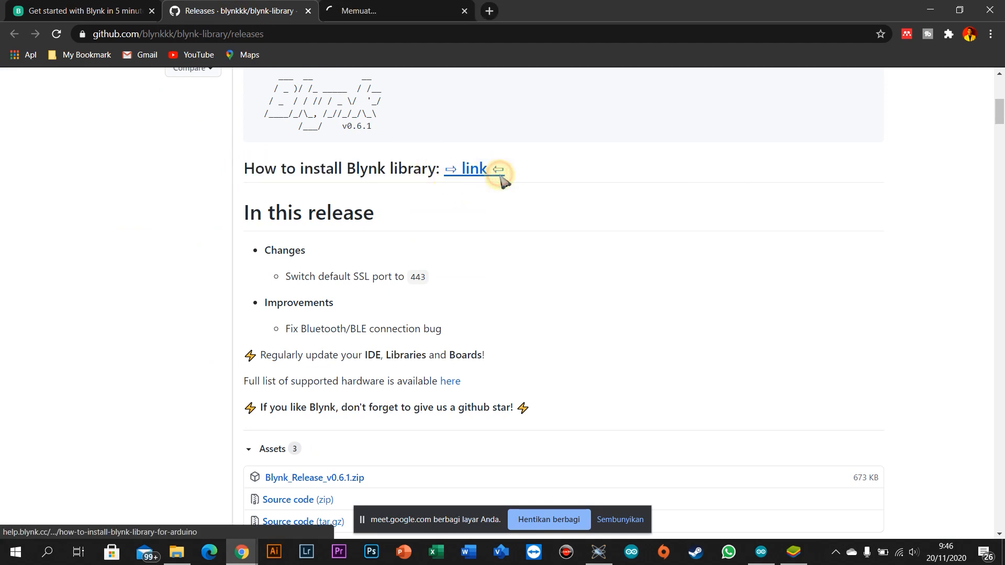
Step: Open the Blynk library install guide and read the three installation methods and the start of the built-in library manager section
left_click(394, 11)
scroll(408, 127, "down", 4)
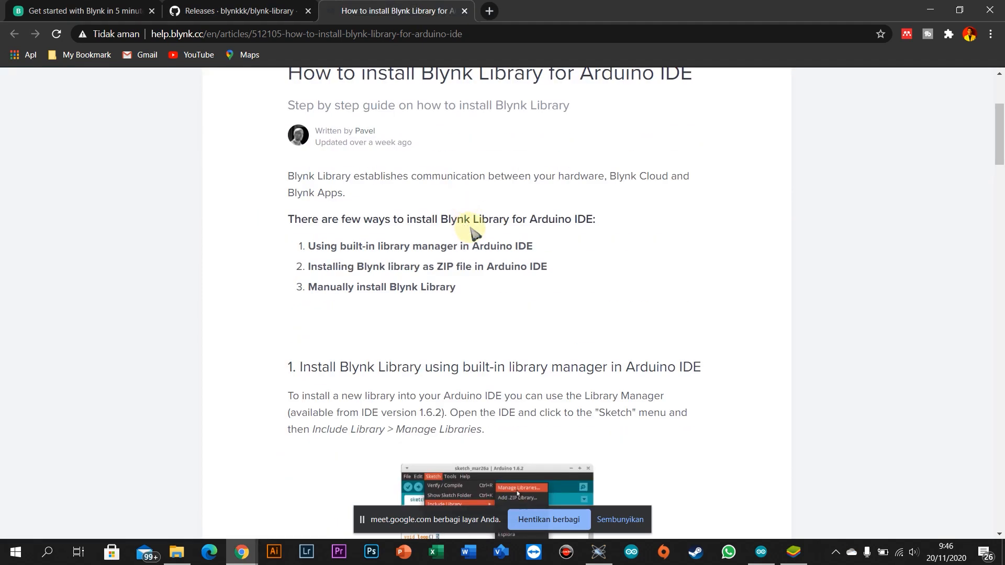
scroll(474, 233, "down", 1)
scroll(474, 233, "down", 3)
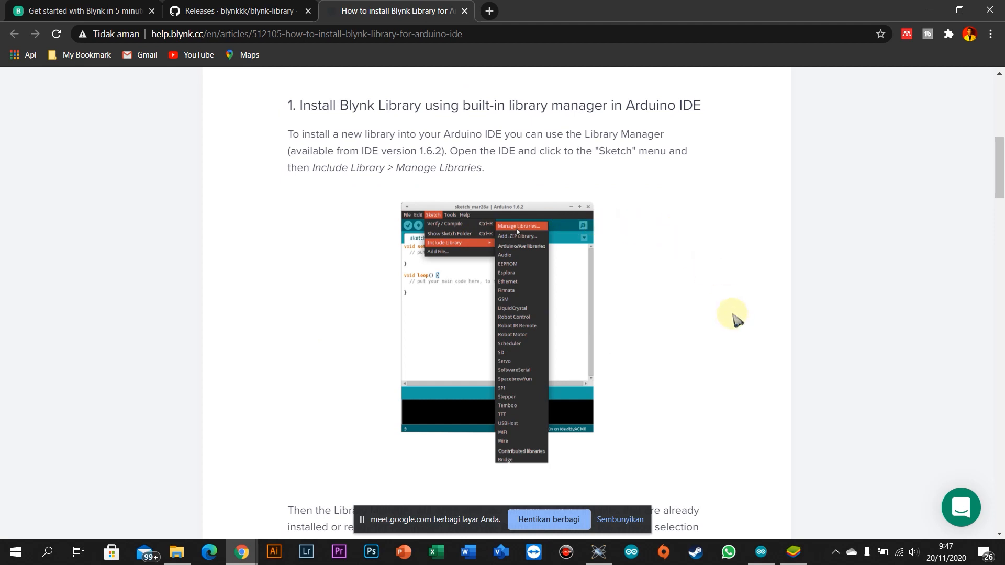
Step: Switch to the Arduino IDE and locate the Manage Libraries command among the Include Library options
left_click(761, 552)
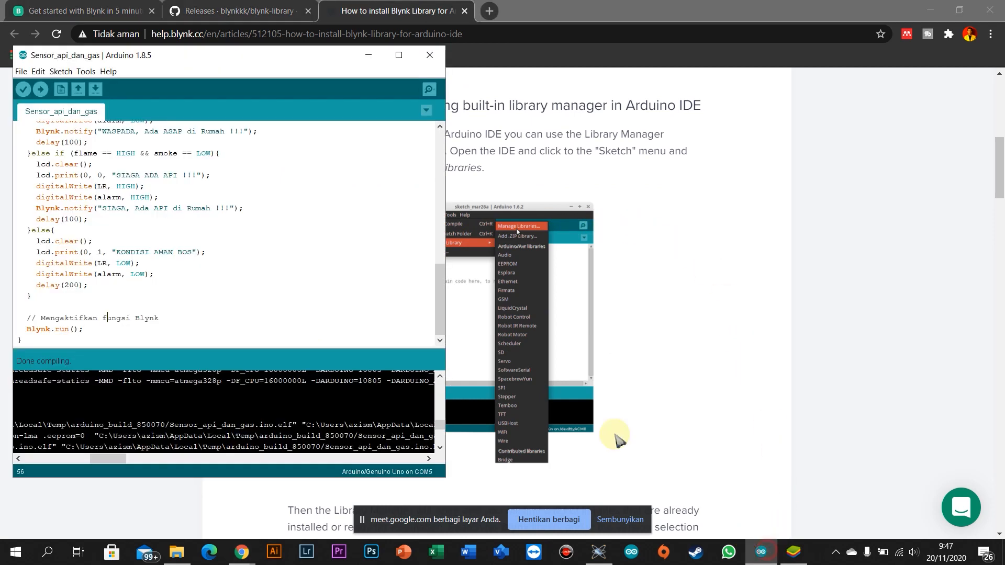
left_click(62, 73)
mouse_move(156, 160)
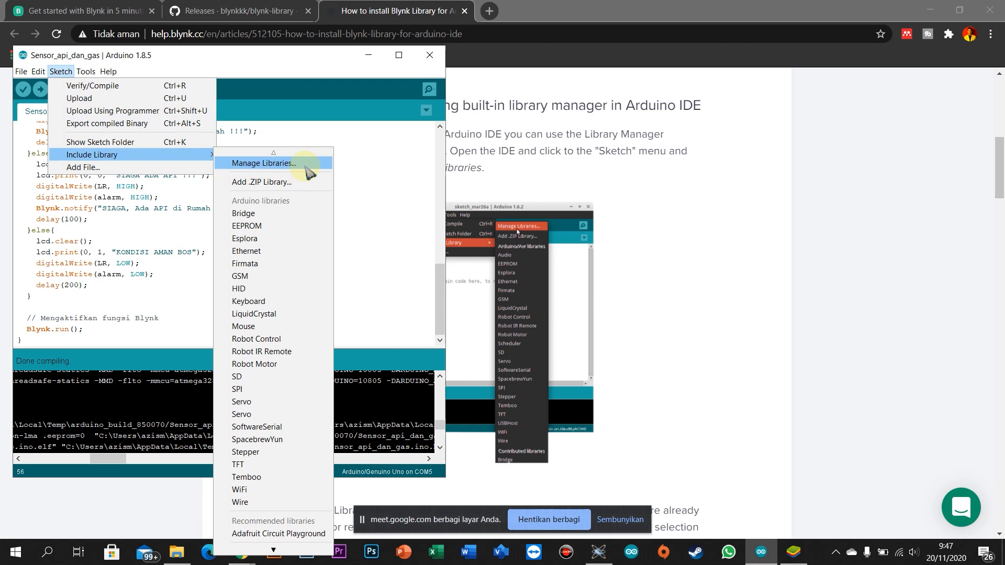
Step: Return to the guide in Chrome, read its Library Manager and ZIP sections, and check Blynk_Release_v0.6.1.zip on the release page
left_click(702, 227)
scroll(703, 228, "down", 12)
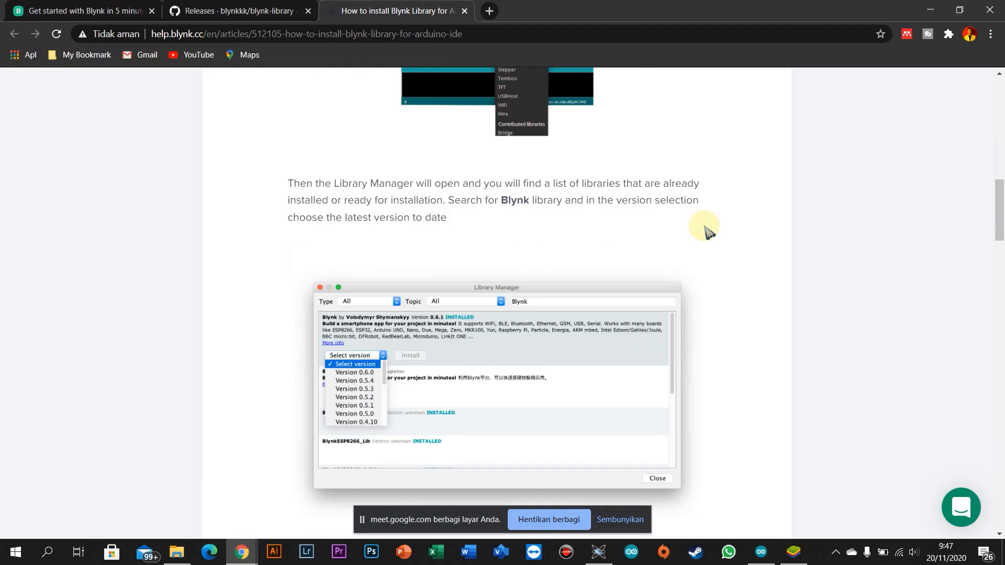
scroll(703, 227, "down", 6)
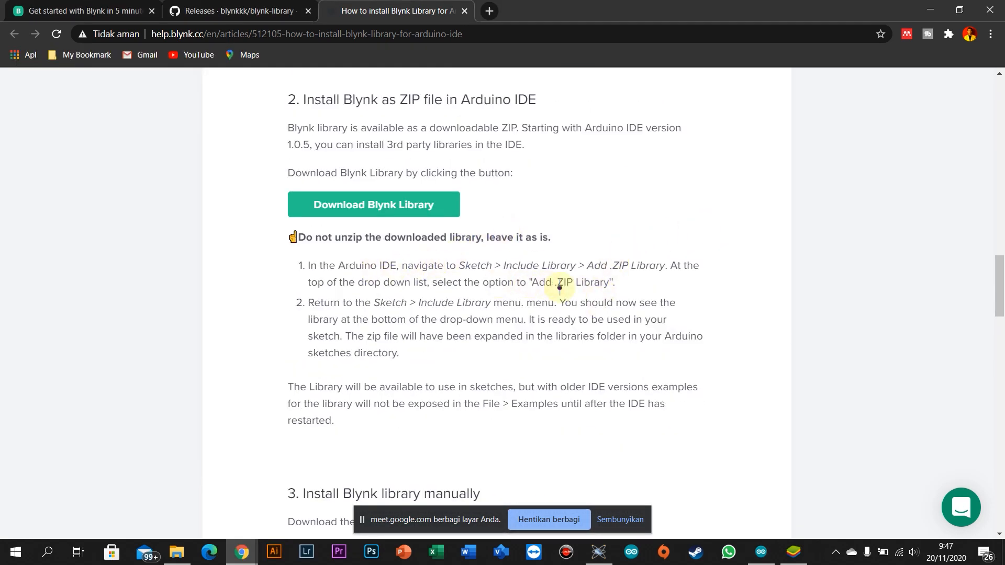
left_click(294, 8)
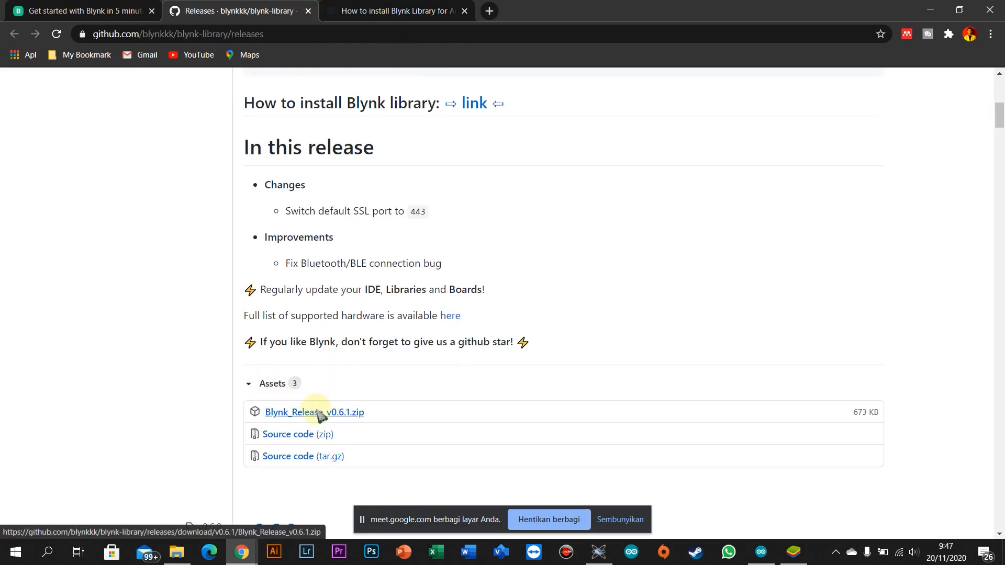
left_click(398, 10)
Step: Switch to the Arduino IDE and locate the Add .ZIP Library command among the Include Library options
left_click(761, 553)
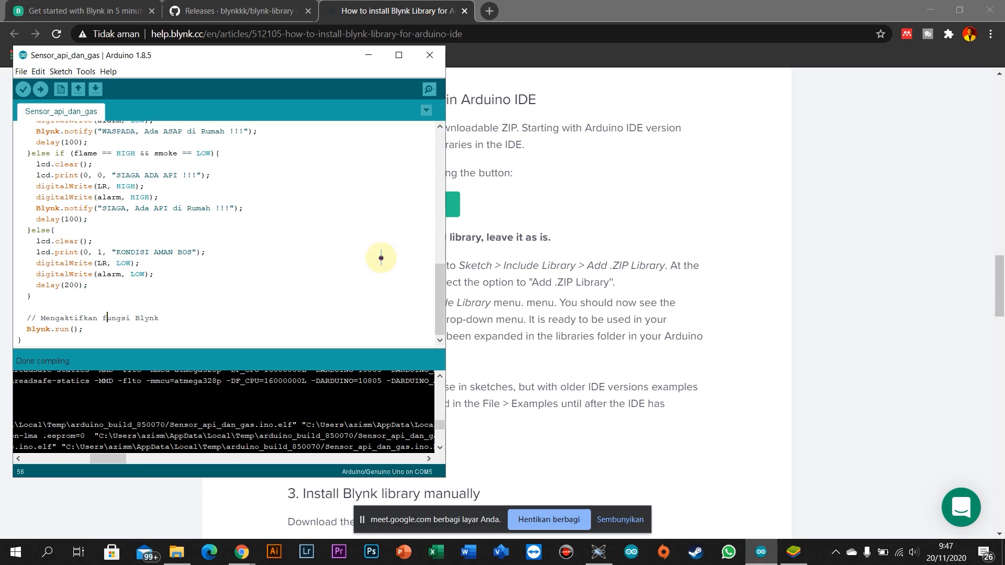
left_click(72, 77)
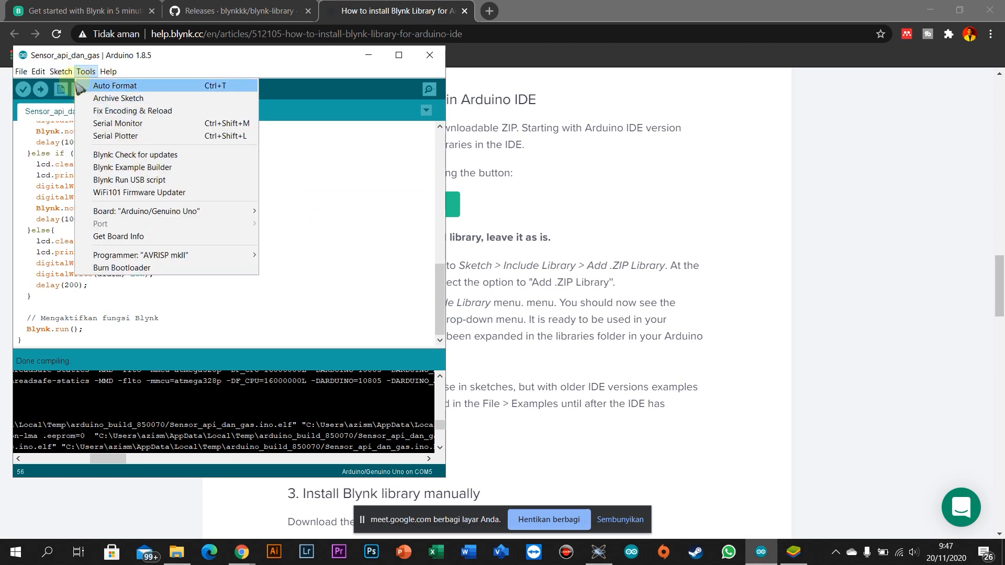
mouse_move(200, 156)
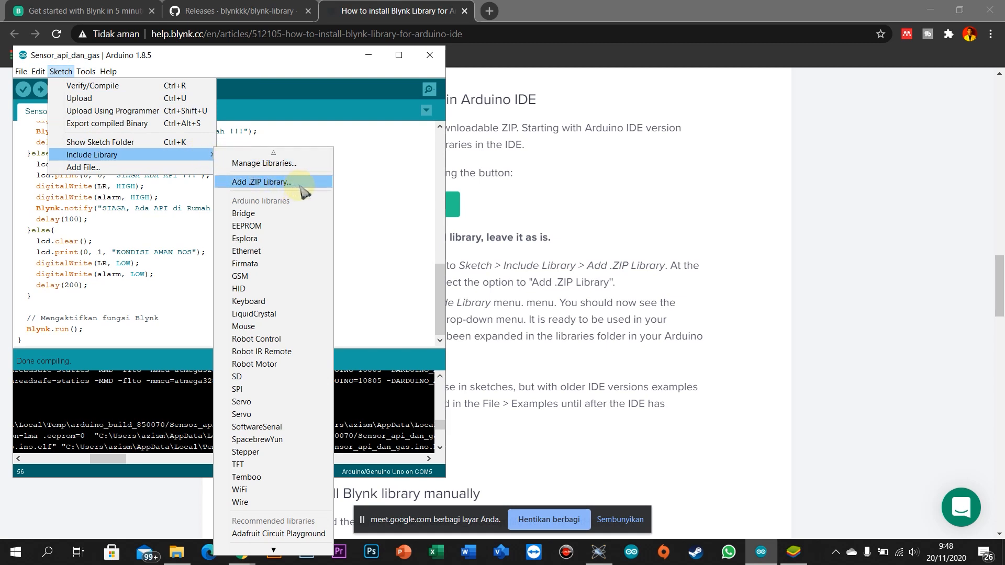
Step: Go back to the guide in Chrome and read section 3 on installing the Blynk library manually
left_click(583, 242)
scroll(584, 242, "down", 7)
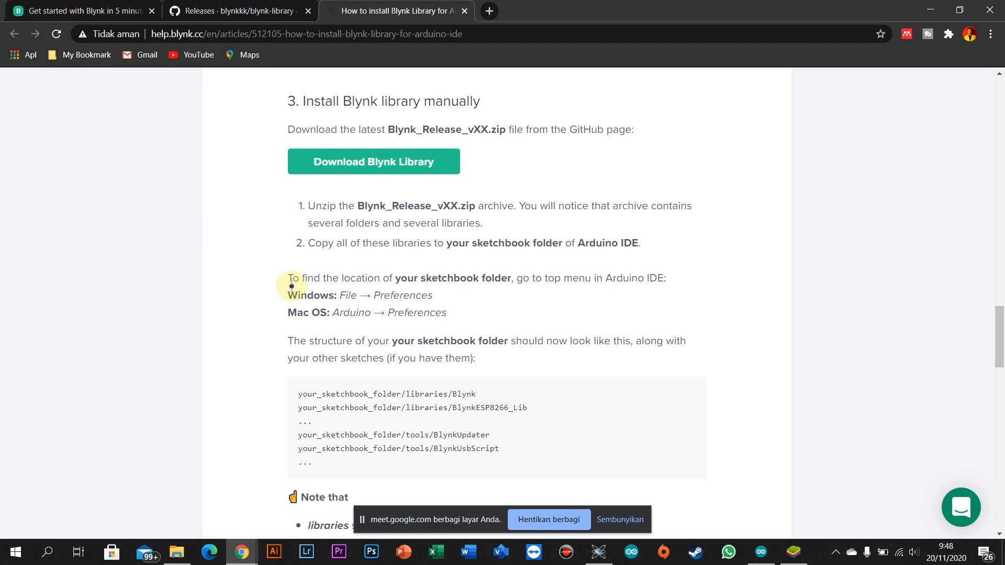
scroll(545, 344, "down", 3)
scroll(526, 341, "up", 2)
scroll(527, 341, "up", 1)
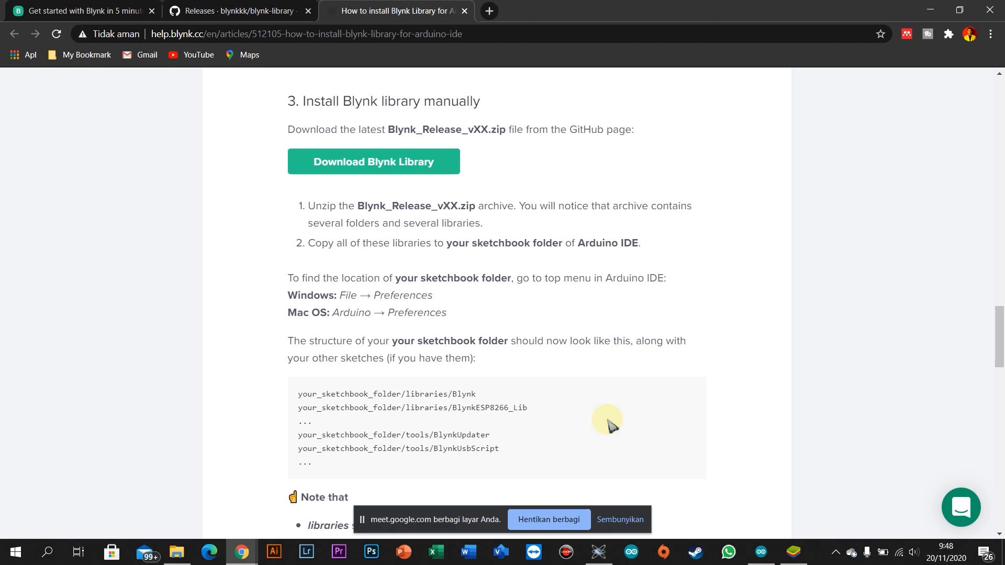
Step: Switch to Proteus, deselect the COMPIM component P1 and check the hidden system tray icons
left_click(598, 553)
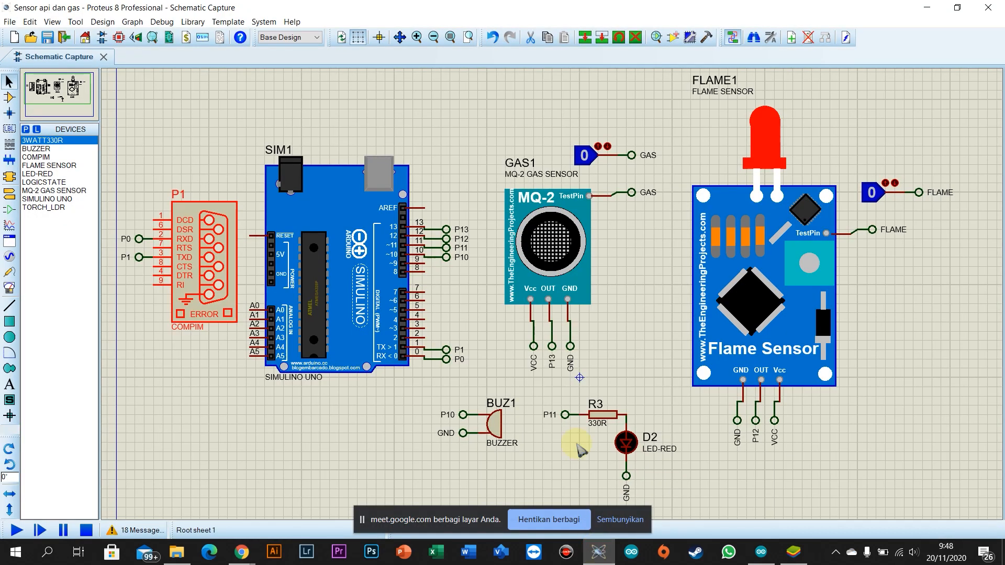
left_click(478, 303)
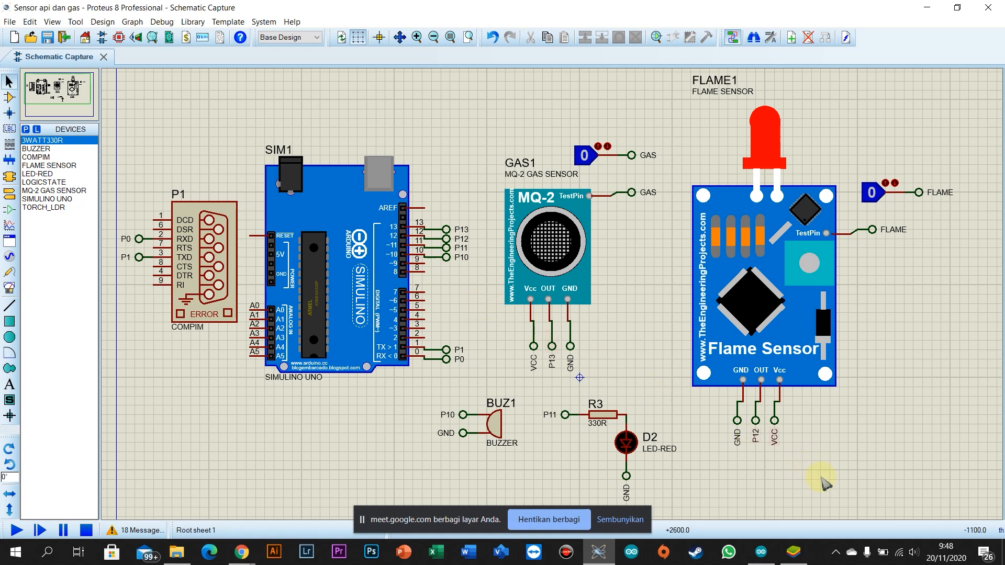
left_click(835, 552)
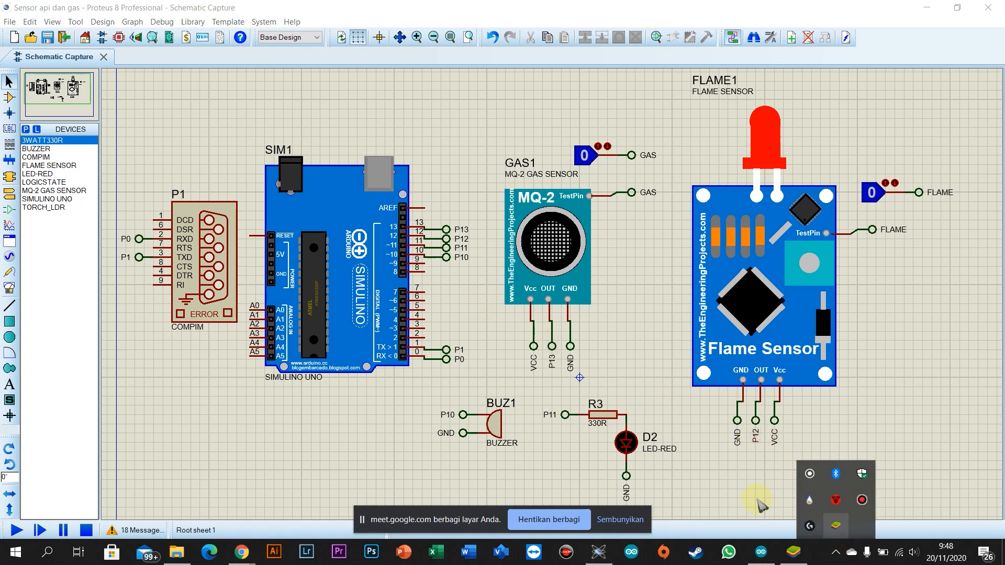
left_click(691, 450)
Step: Search Windows for "vsp" and launch Virtual Serial Ports Emulator
key("super")
type("cs")
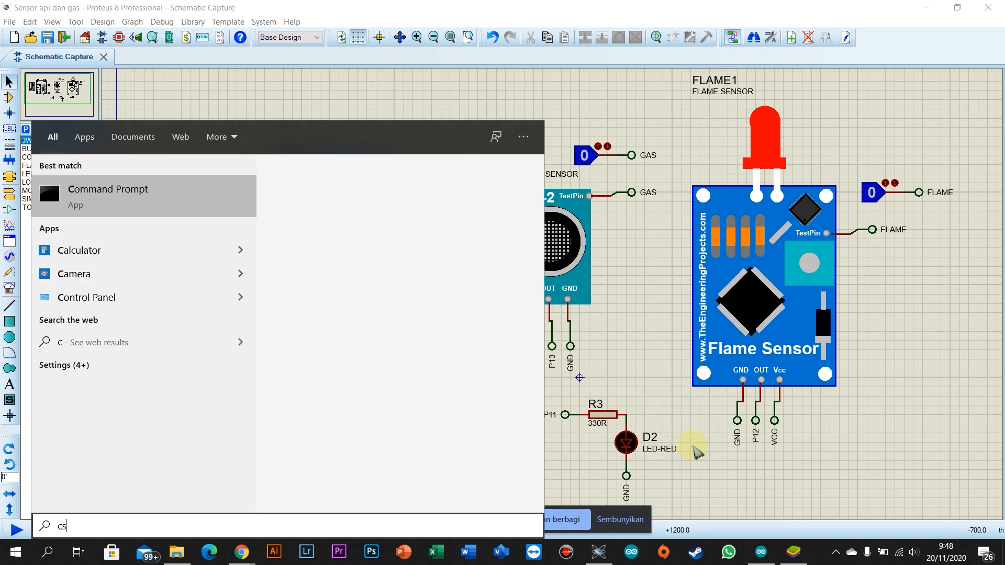
key("BackSpace")
key("BackSpace")
type("vsp")
key("Return")
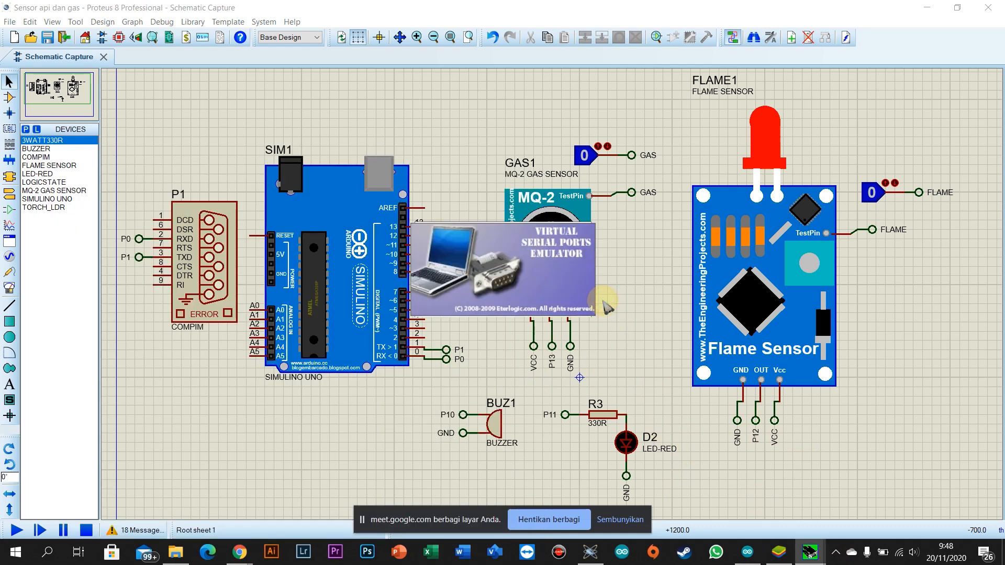
left_click(562, 304)
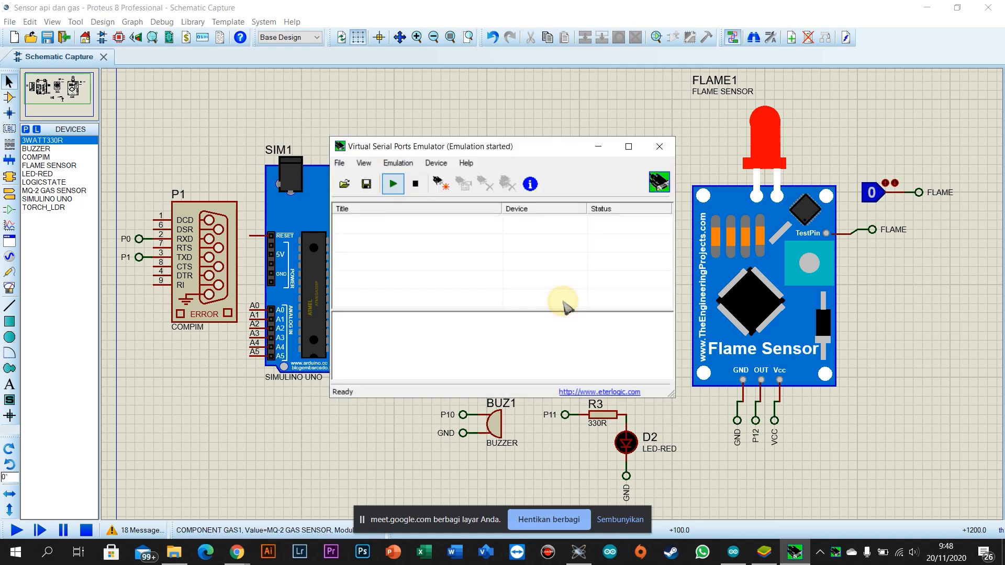
Step: Start a new virtual device of type Pair and continue to its characteristics
left_click(449, 194)
left_click(586, 188)
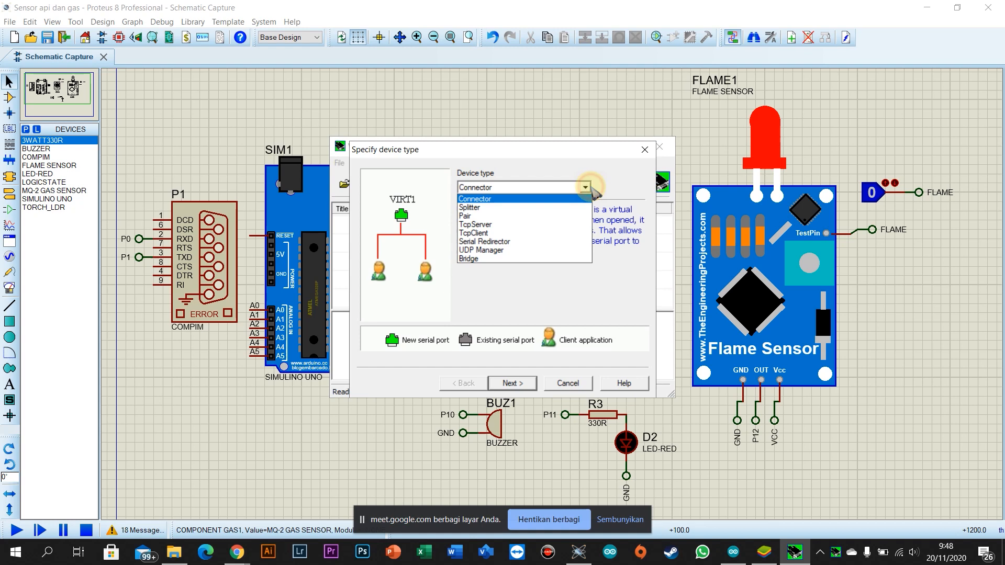
left_click(576, 216)
left_click(512, 382)
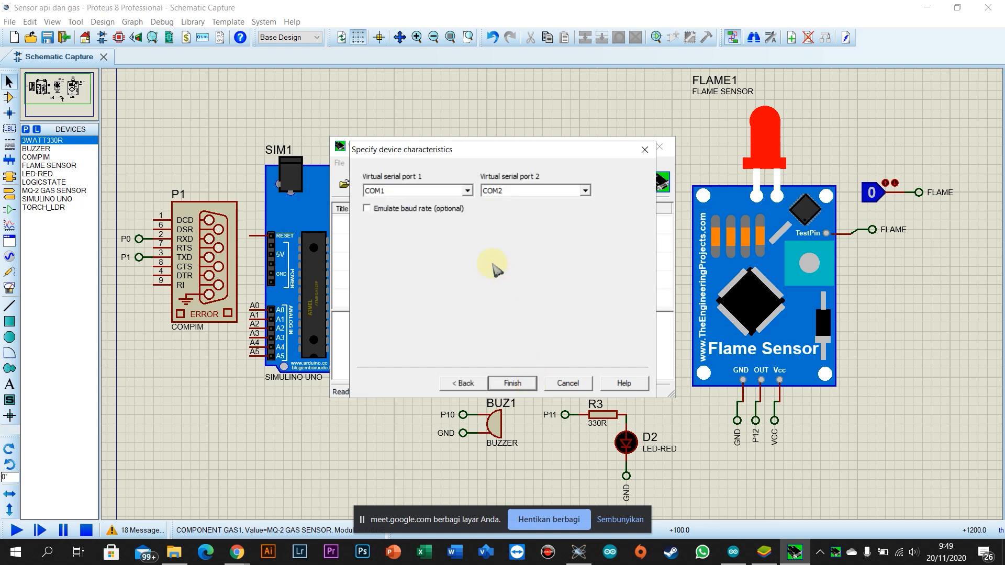
Step: Set virtual serial port 1 to COM3 and port 2 to COM4, and finish creating the pair
left_click(469, 191)
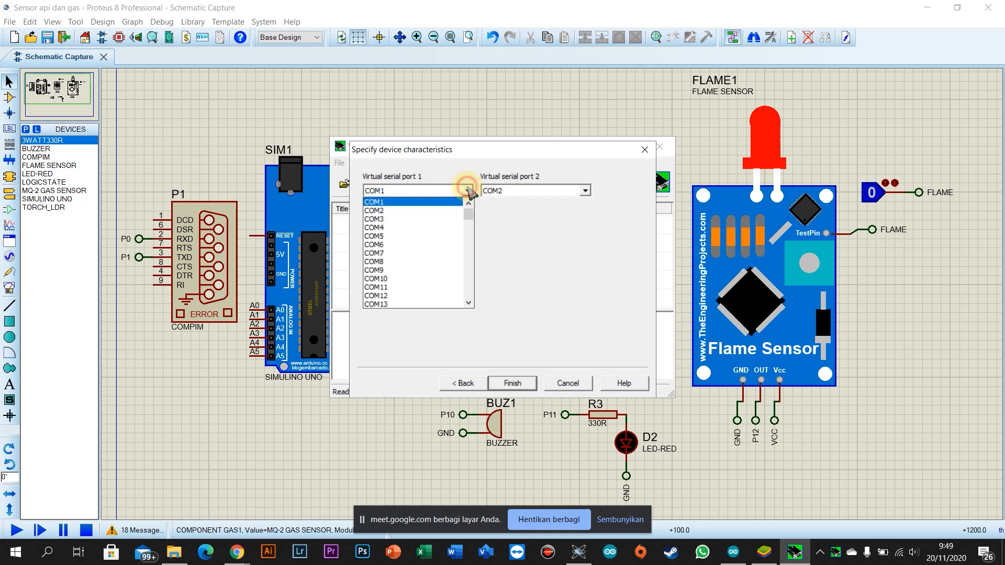
left_click(423, 219)
left_click(584, 191)
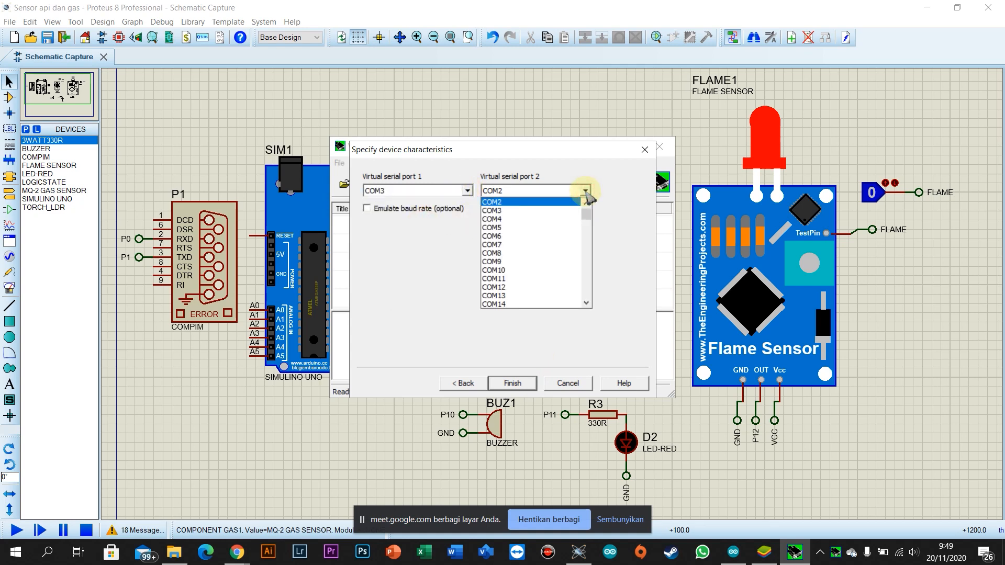
left_click(565, 220)
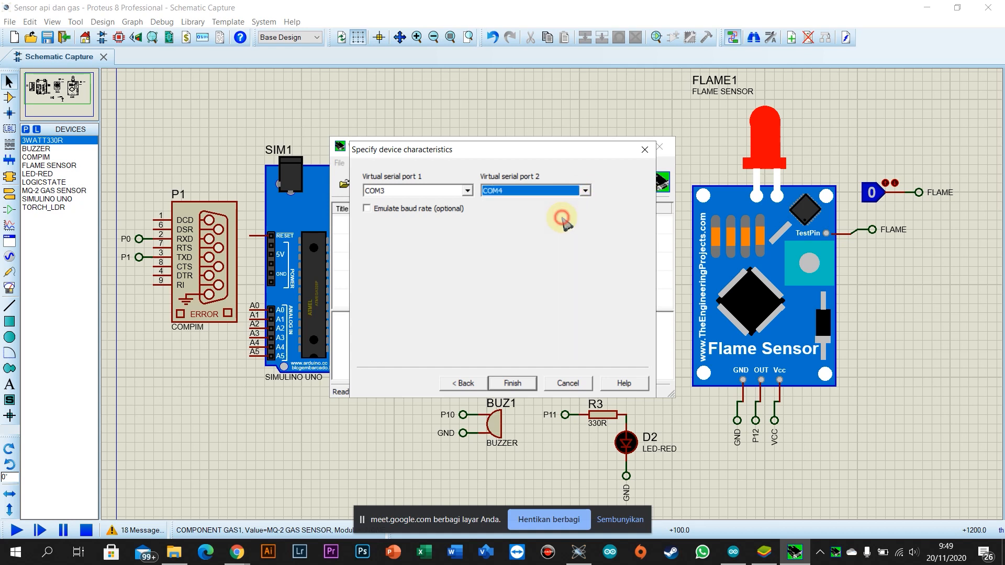
left_click(518, 384)
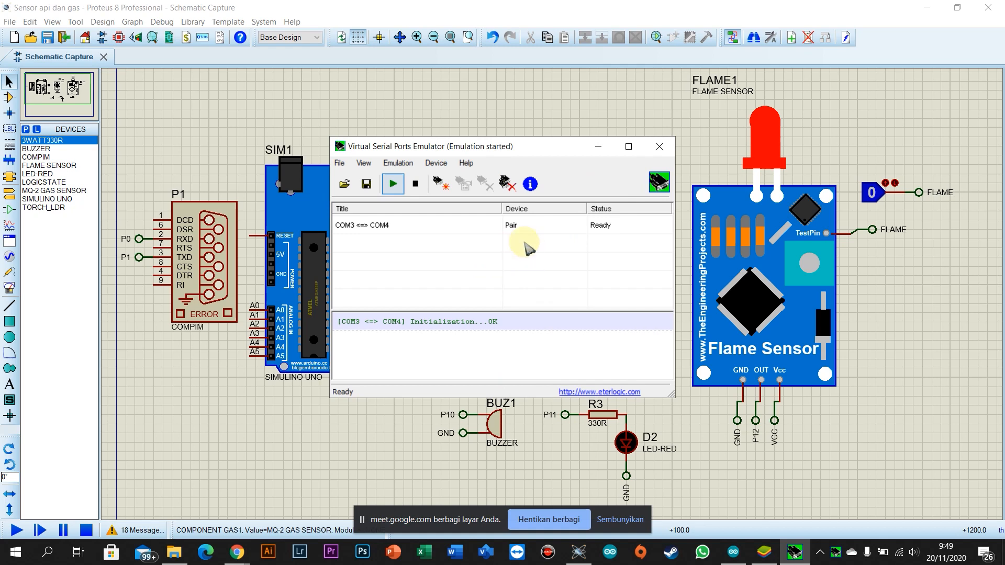
Step: Open Command Prompt and minimize the Virtual Serial Ports Emulator window
key("super")
type("comm")
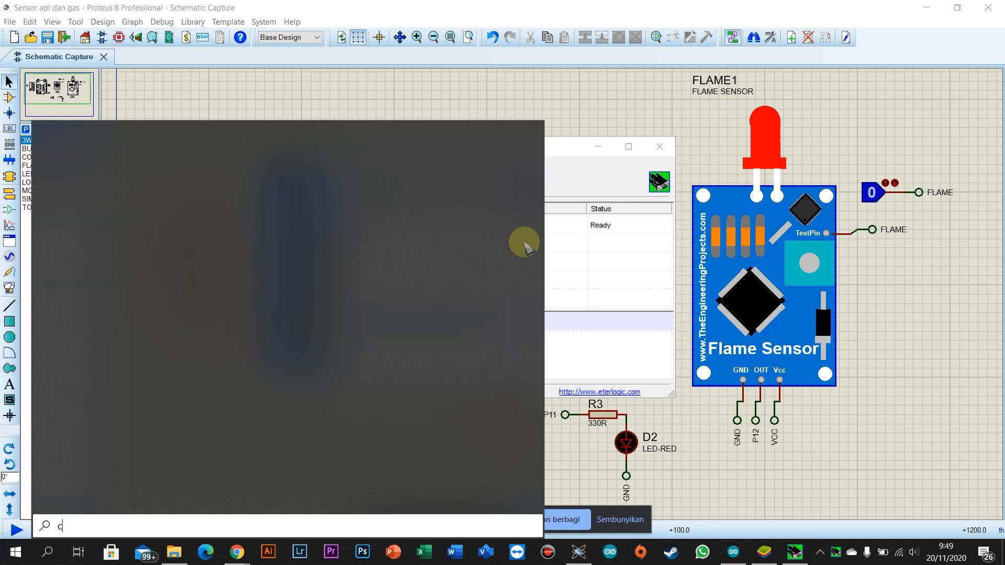
key("Return")
left_click(635, 189)
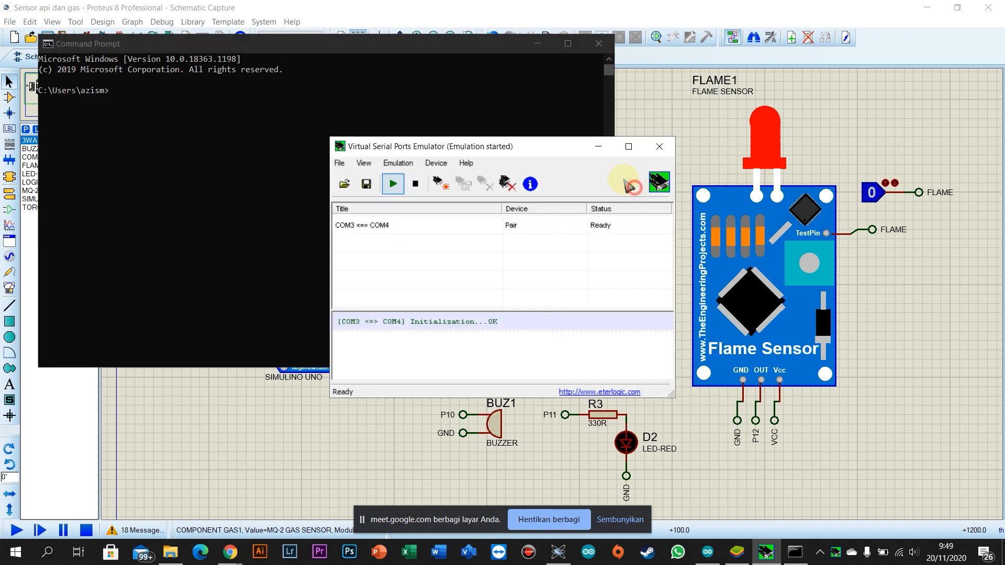
left_click(598, 147)
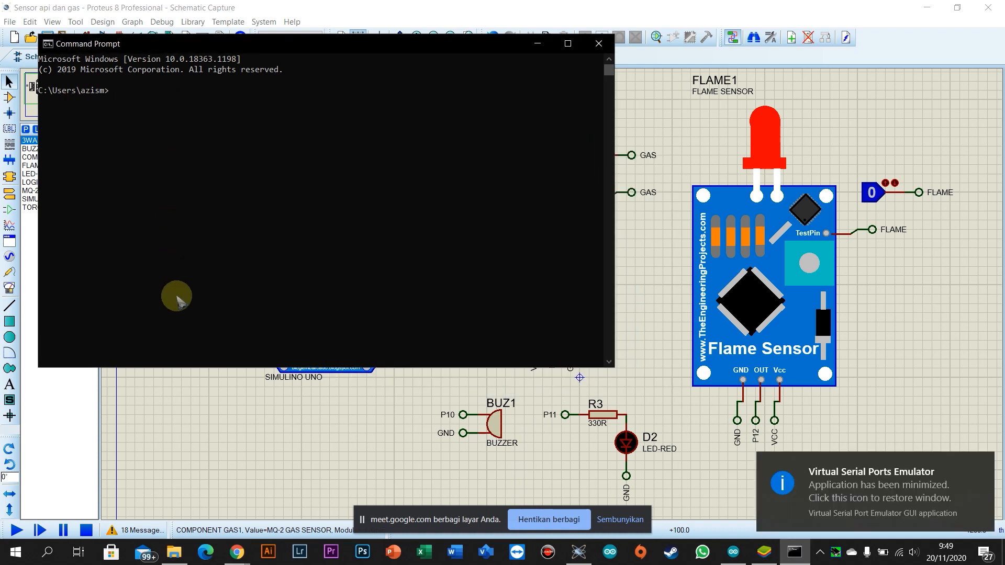
Step: Switch to File Explorer, open the Users folder on Local Disk (C:) and search it for "arduino"
left_click(174, 551)
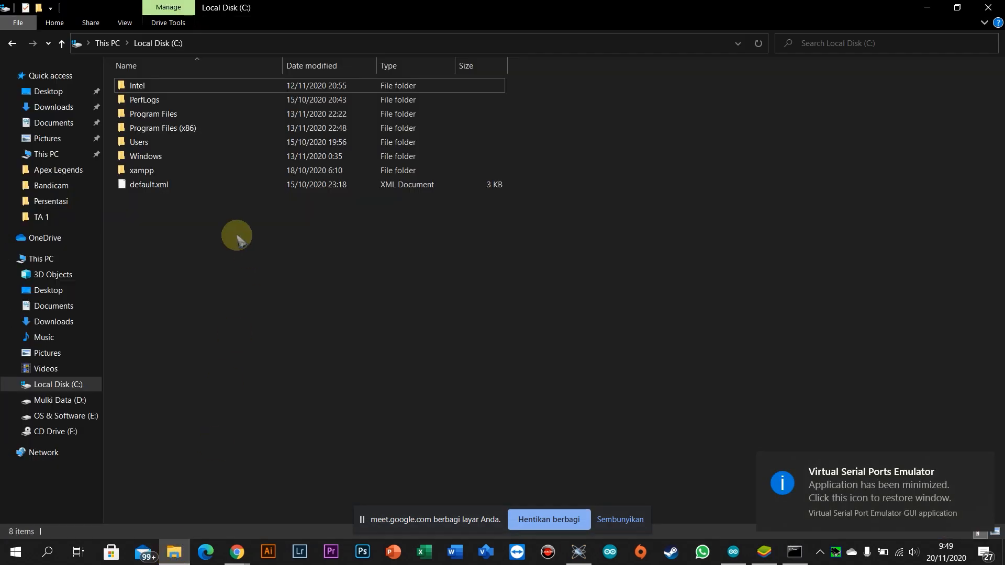
double_click(163, 142)
left_click(837, 43)
type("arduino")
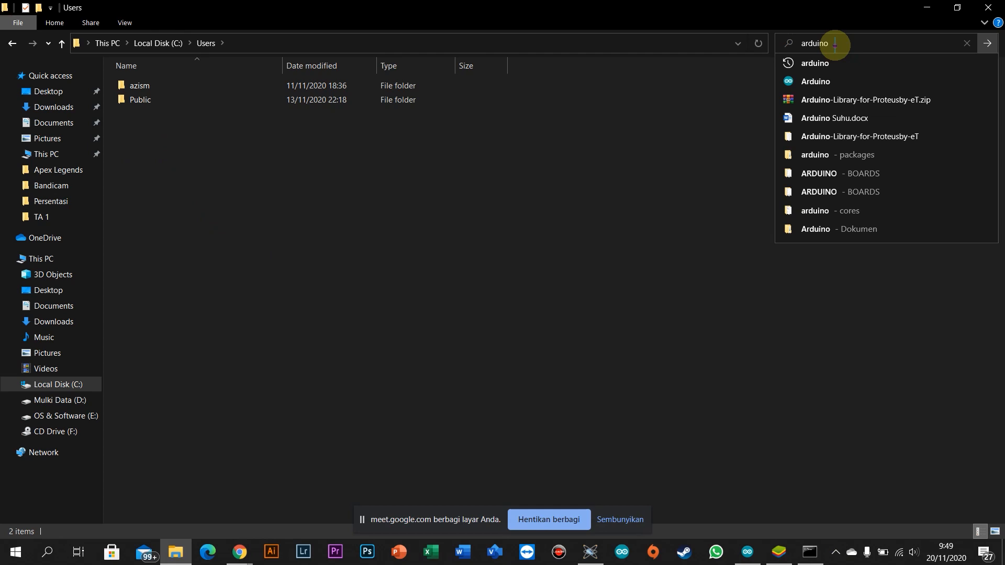
key("Return")
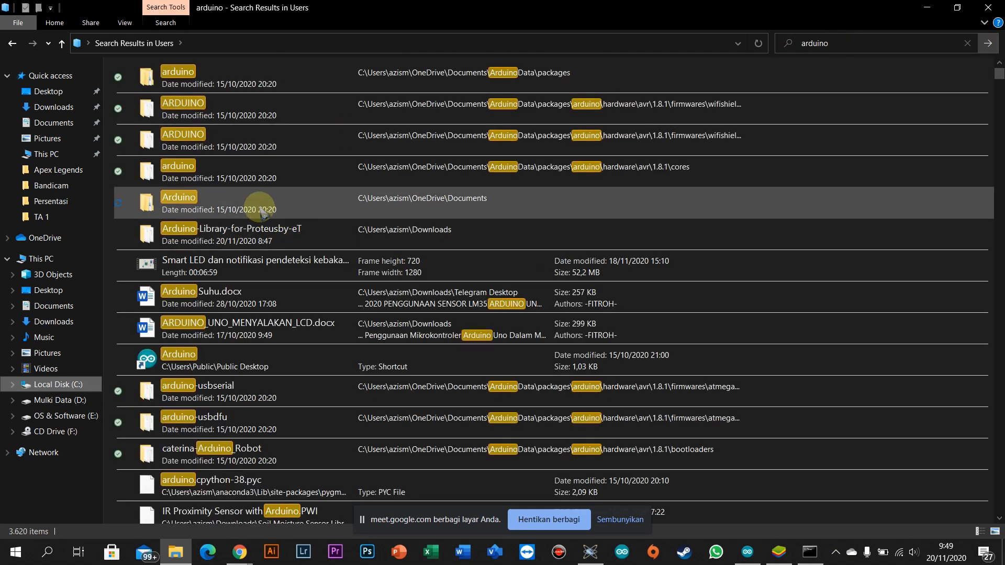
Step: Open the Arduino folder stored in Documents and go into libraries, Blynk, scripts
double_click(259, 210)
double_click(206, 85)
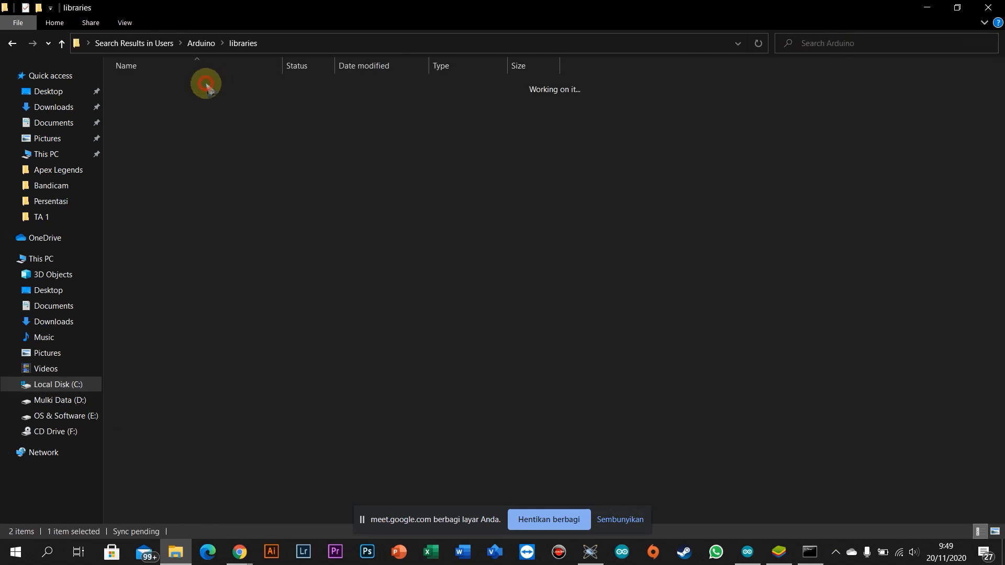
double_click(191, 85)
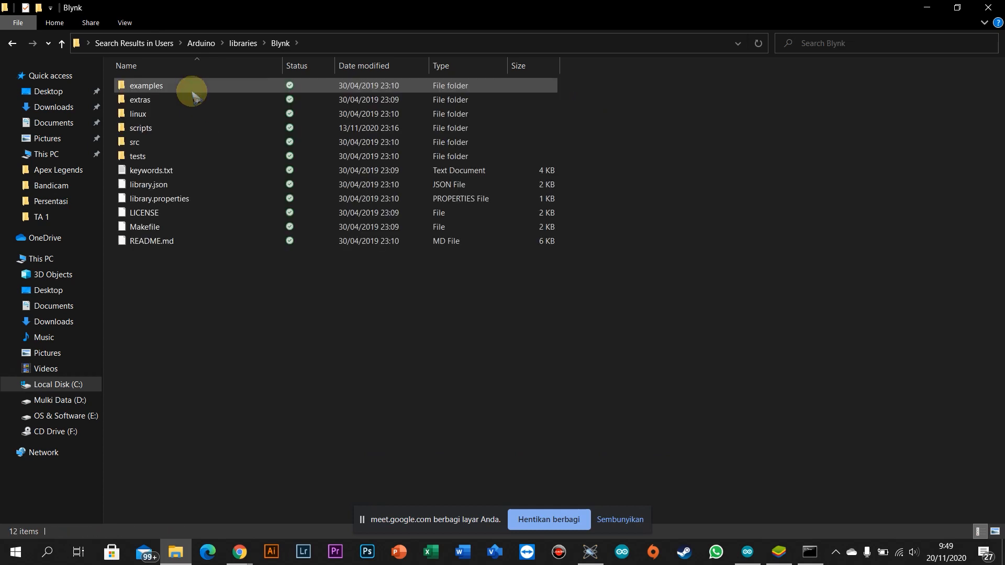
double_click(175, 127)
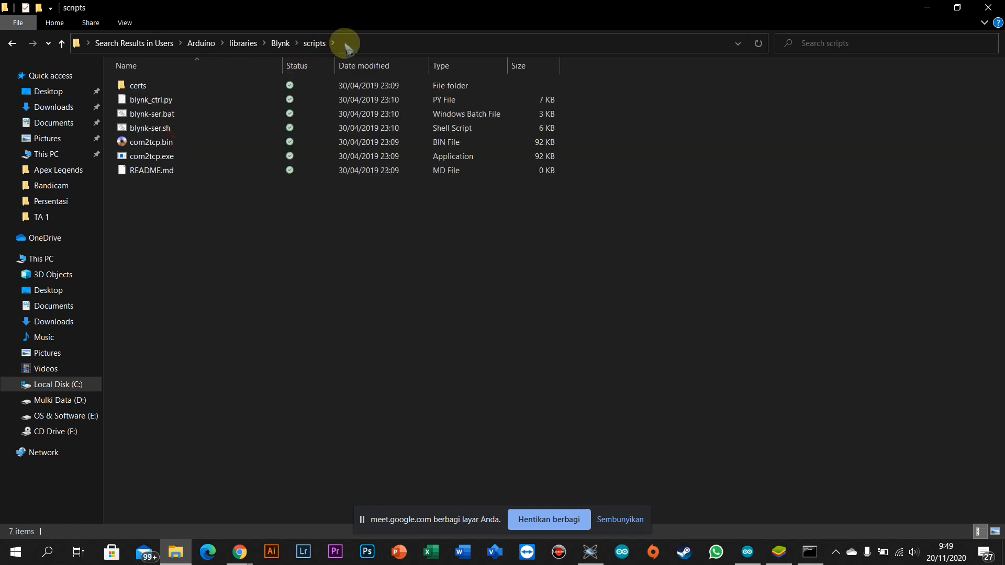
Step: Copy the path of the Blynk library's scripts folder and make it the current directory in Command Prompt with cd
left_click(345, 43)
key("ctrl+c")
left_click(810, 552)
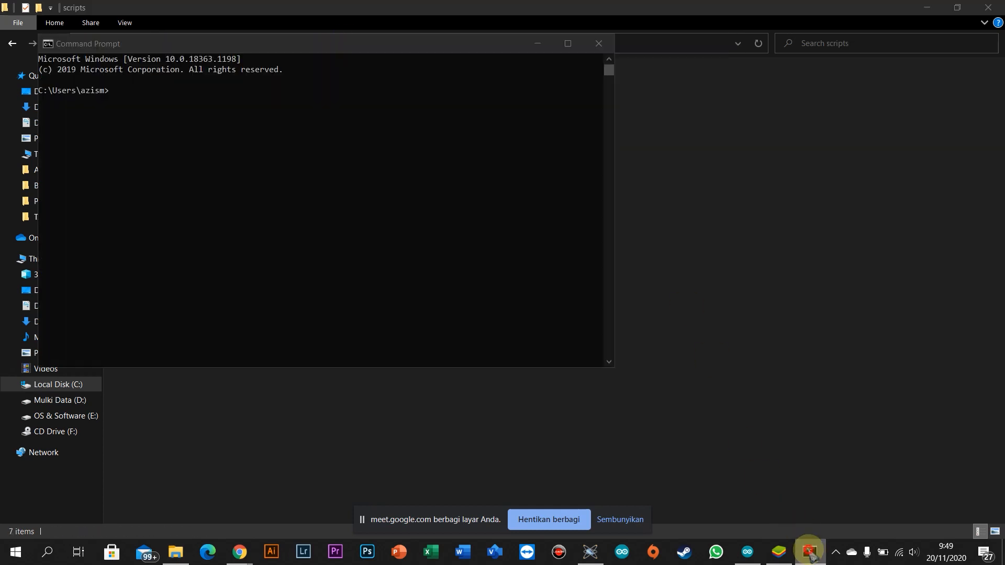
left_click(325, 204)
type("cd")
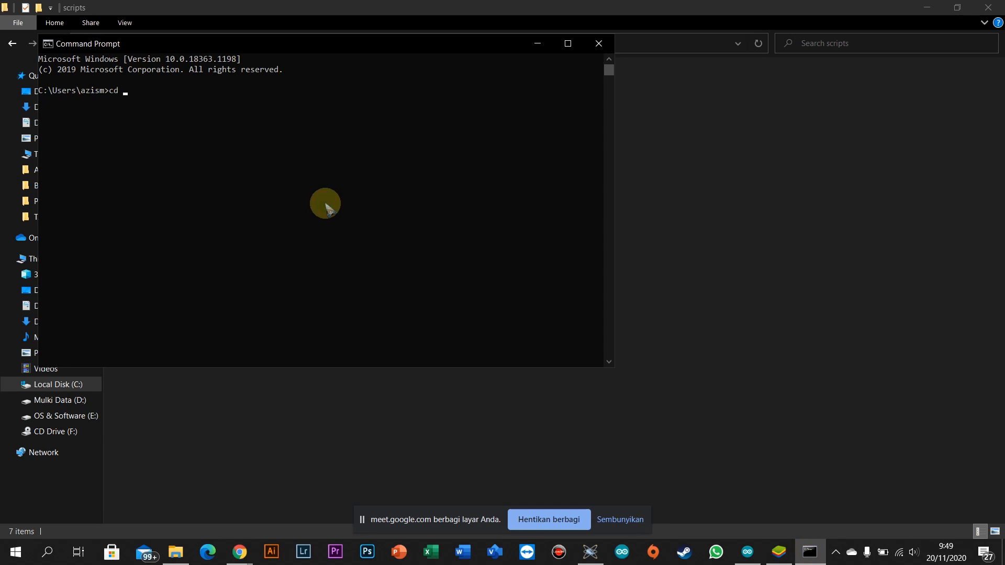
key("ctrl+v")
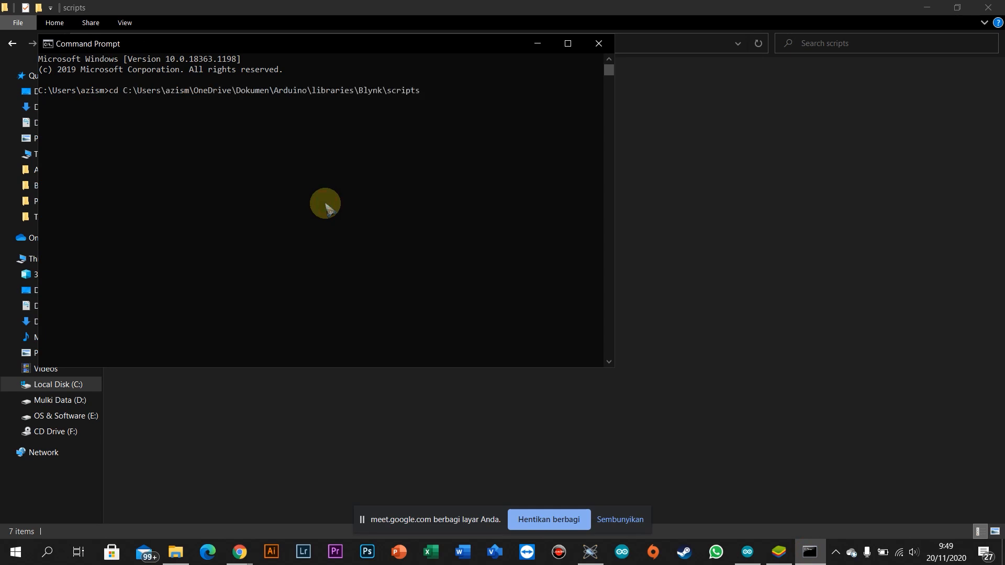
key("Return")
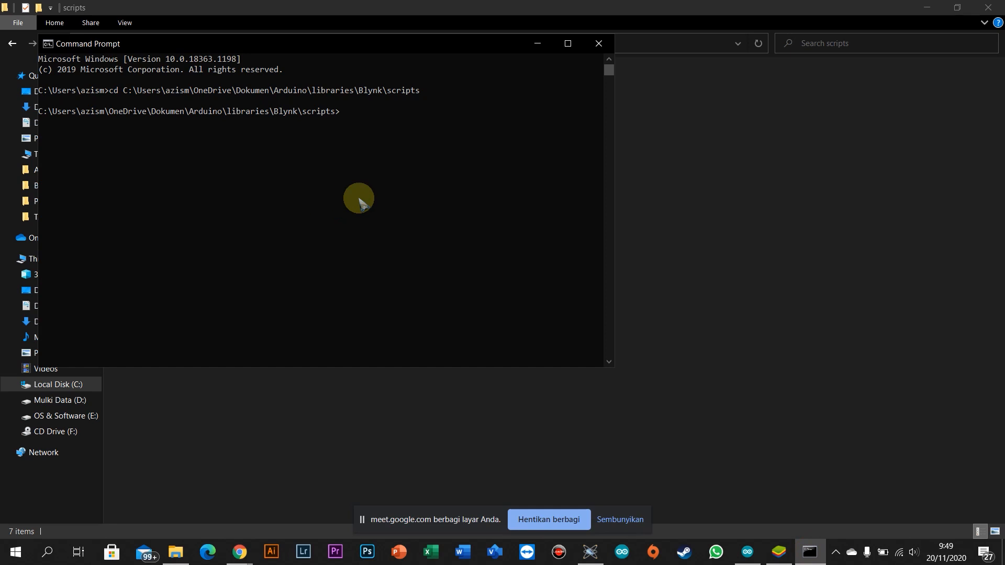
Step: Pick up the batch file's name from the scripts folder and run blynk-ser.bat -c COM4 in Command Prompt
left_click(676, 156)
left_click(227, 114)
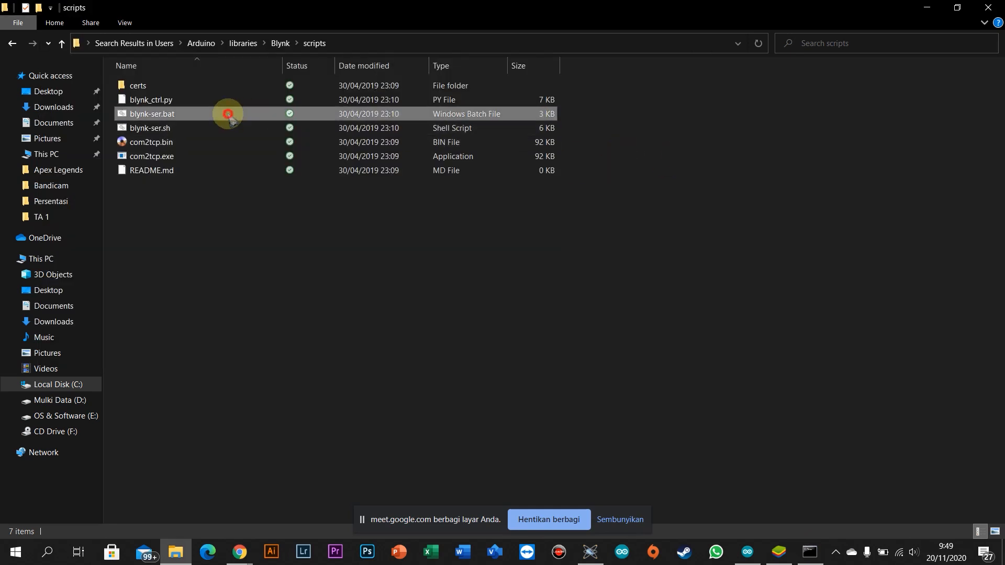
key("F2")
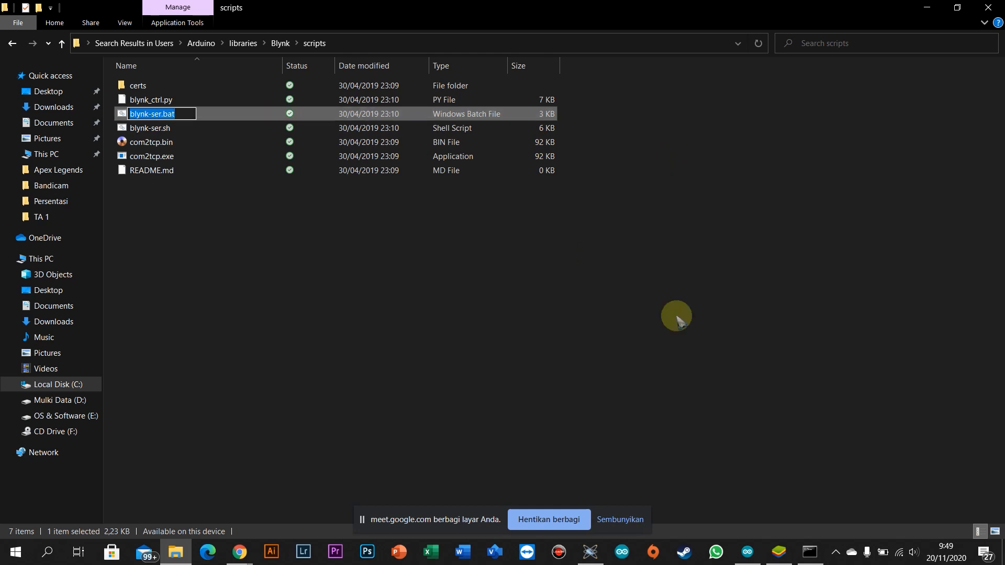
left_click(810, 552)
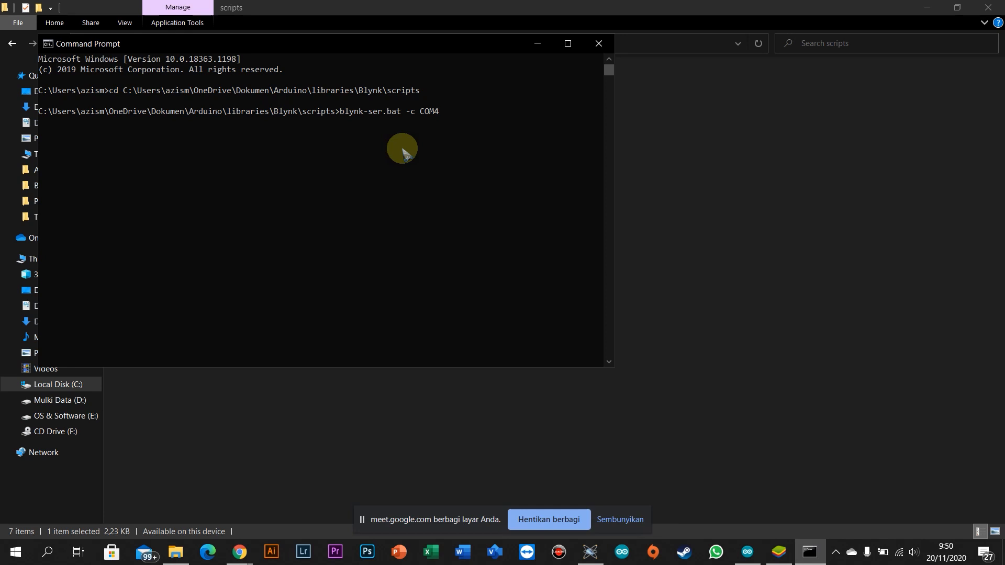
key("Return")
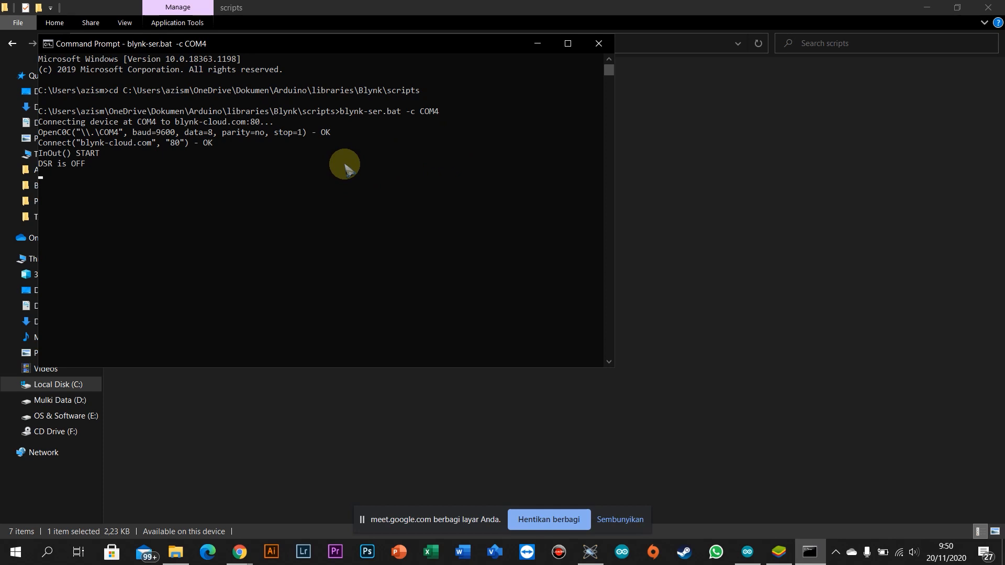
Step: Switch to the Proteus schematic, bring up the BlueStacks window with Blynk, and run the simulation
left_click(591, 552)
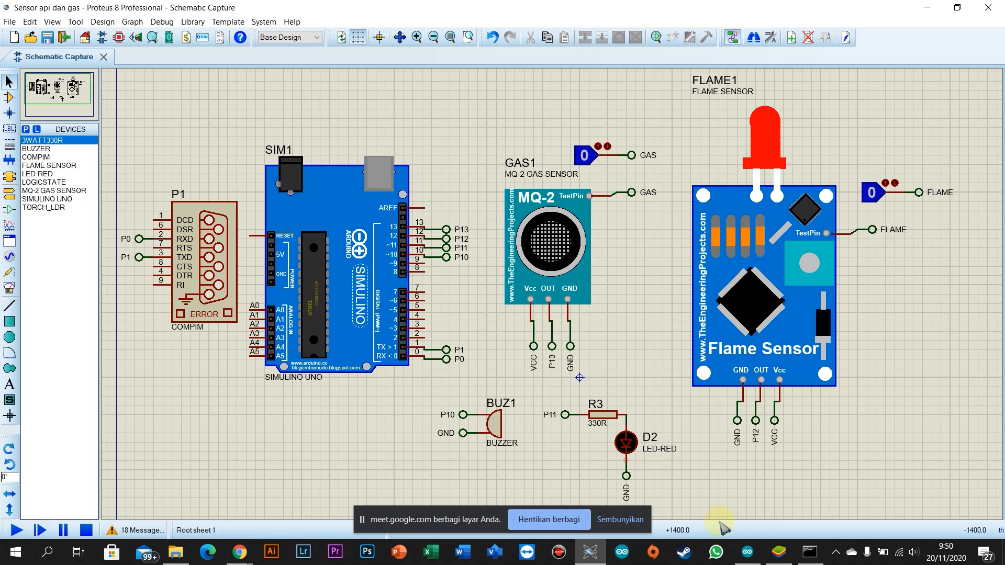
left_click(779, 552)
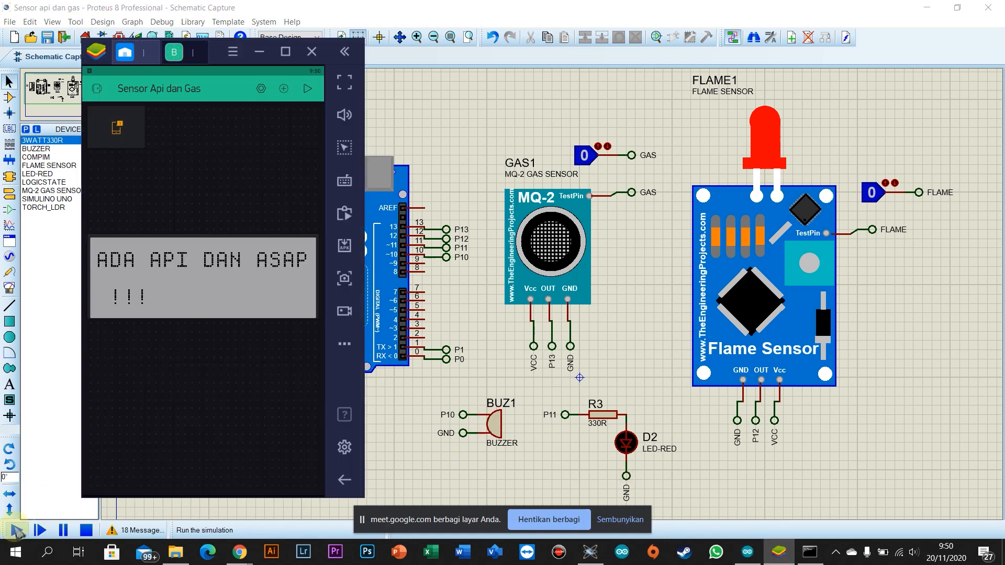
left_click(17, 530)
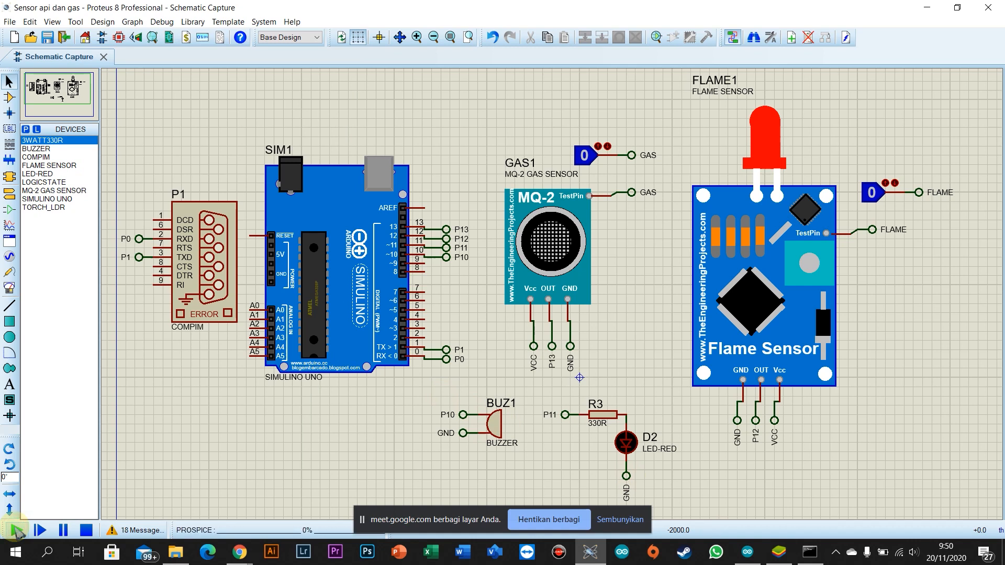
Step: Return to Blynk, leave the open project, start a new one and name it "Sensor api dan gas"
left_click(778, 553)
left_click(96, 88)
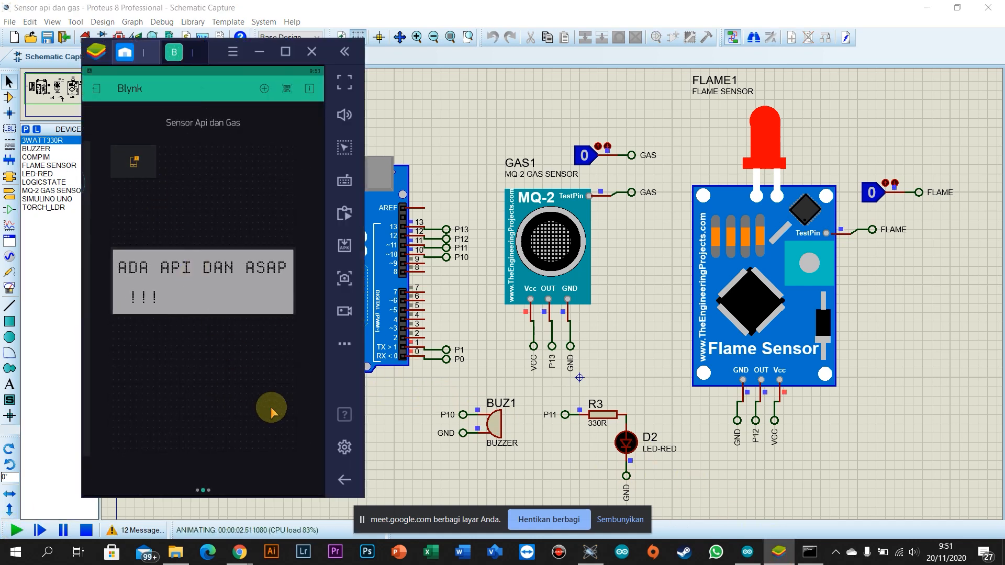
left_click_drag(280, 411, 54, 414)
left_click(192, 166)
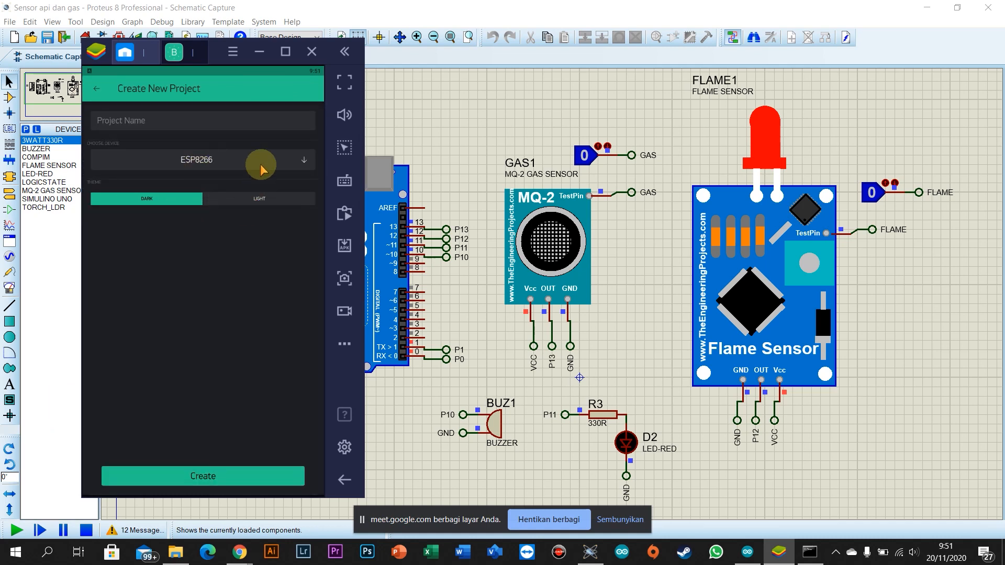
left_click(223, 124)
type("aS")
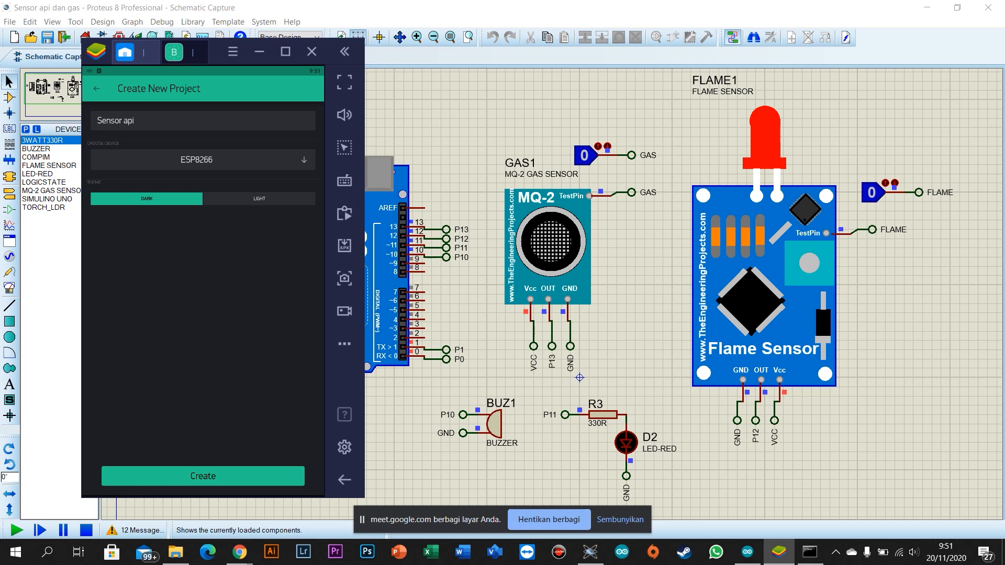
Step: Choose Arduino UNO as the new project's device, create the project and dismiss the auth token notice
left_click(295, 158)
scroll(217, 456, "up", 6)
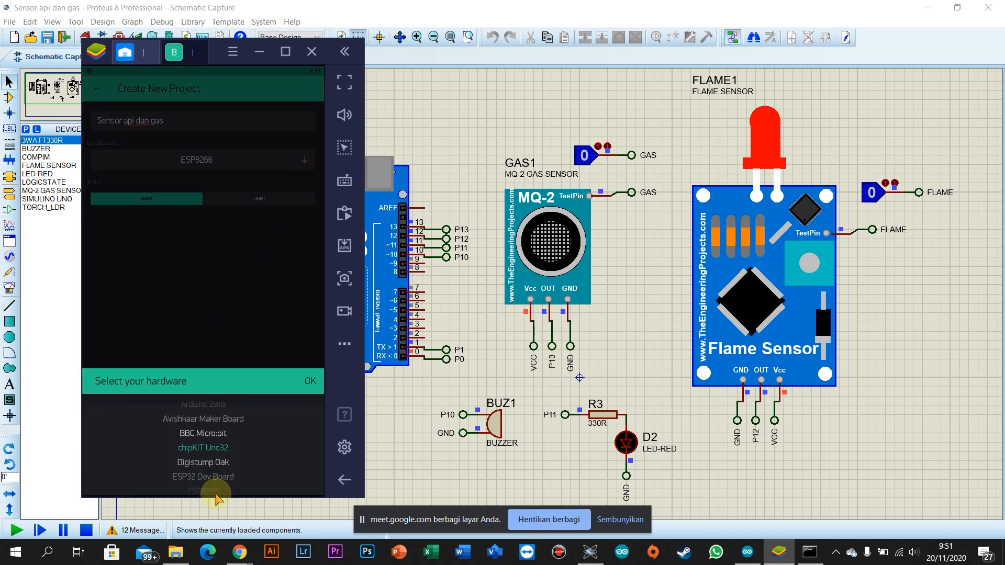
scroll(223, 442, "up", 2)
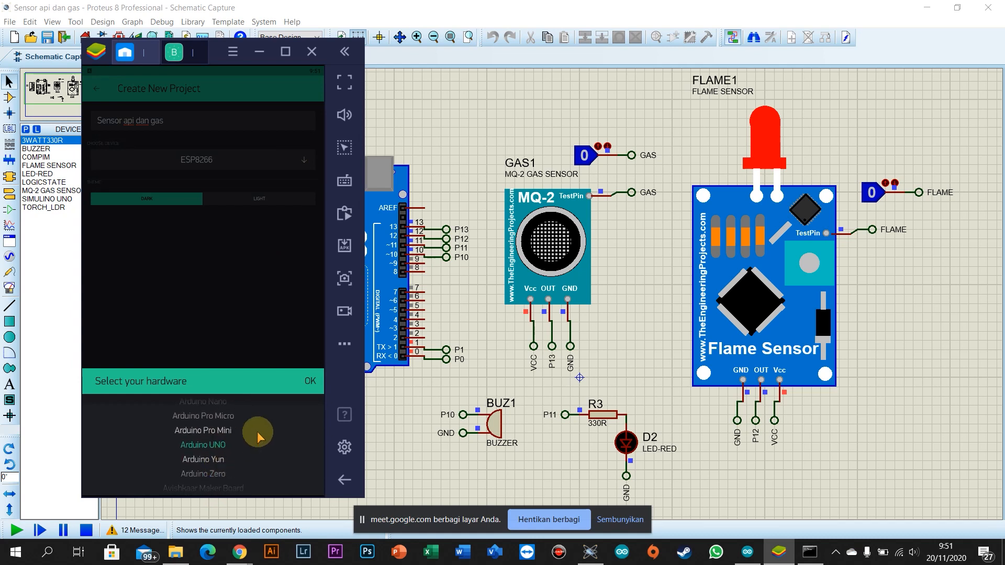
left_click(310, 383)
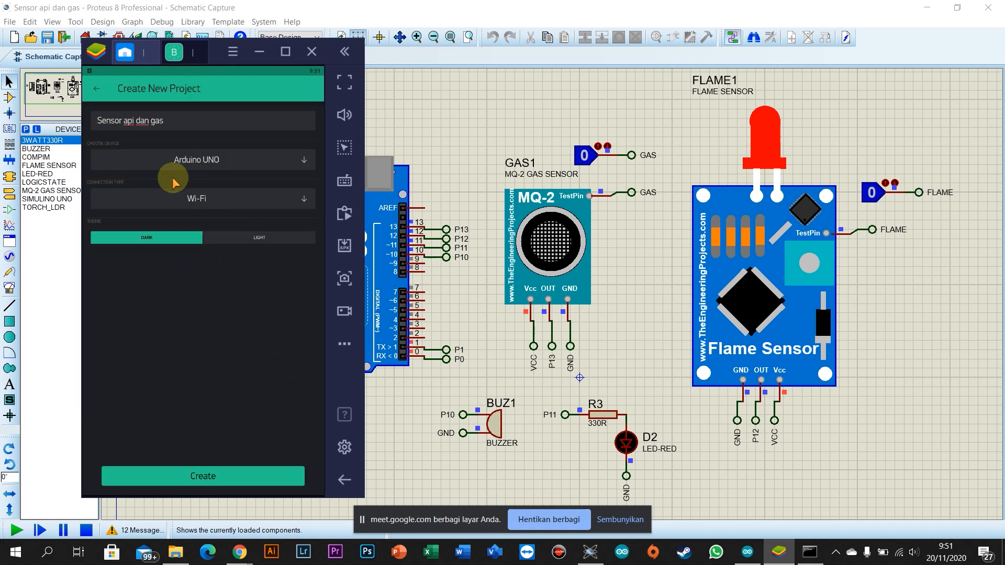
left_click(209, 475)
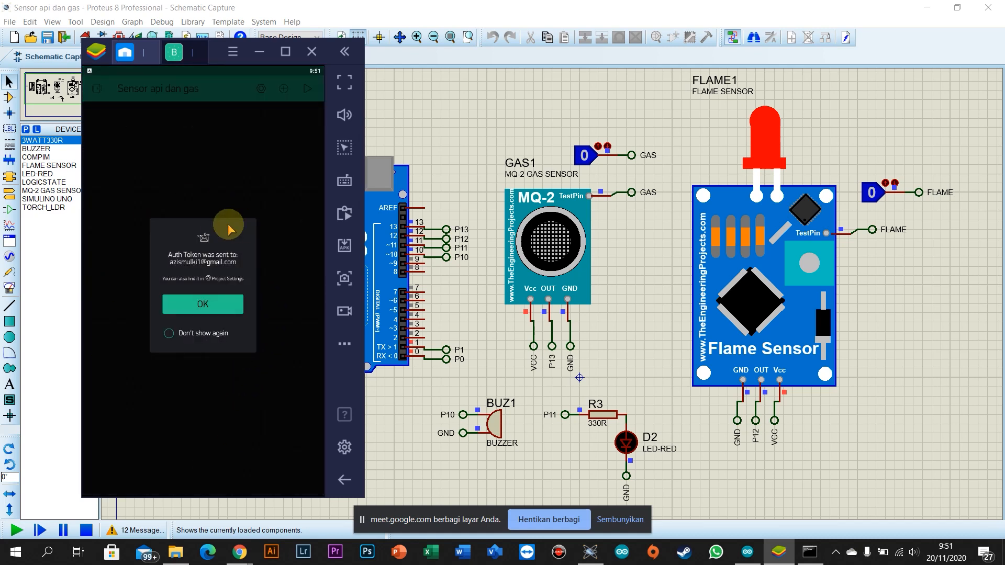
left_click(291, 278)
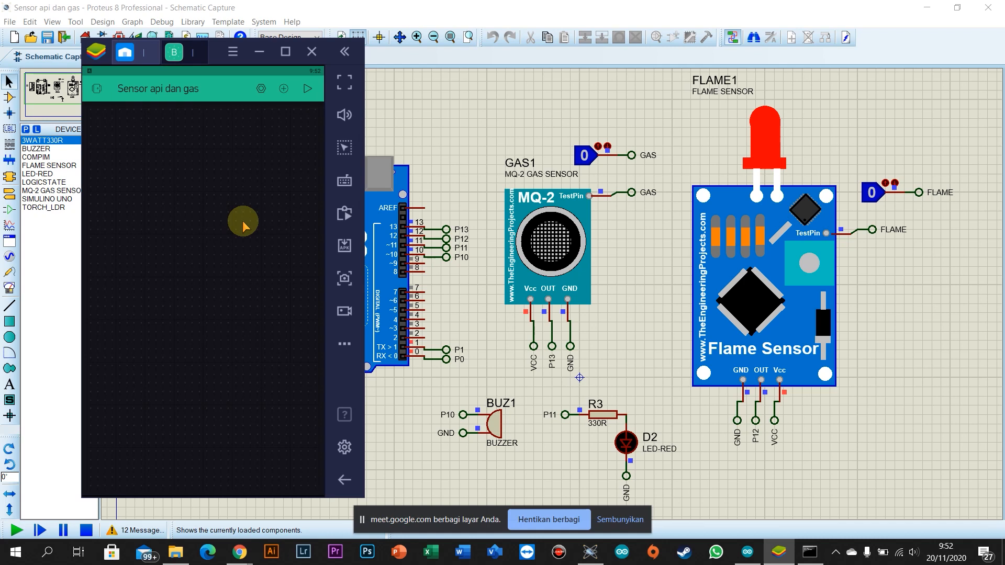
Step: Add an LCD widget to the new Blynk project and try to add a Notification widget
left_click(282, 90)
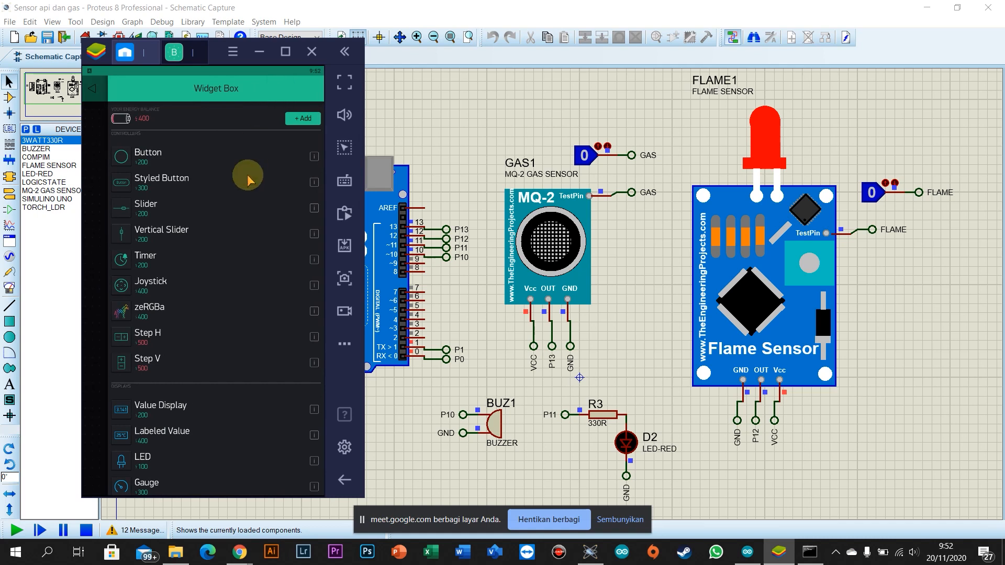
left_click_drag(199, 428, 202, 343)
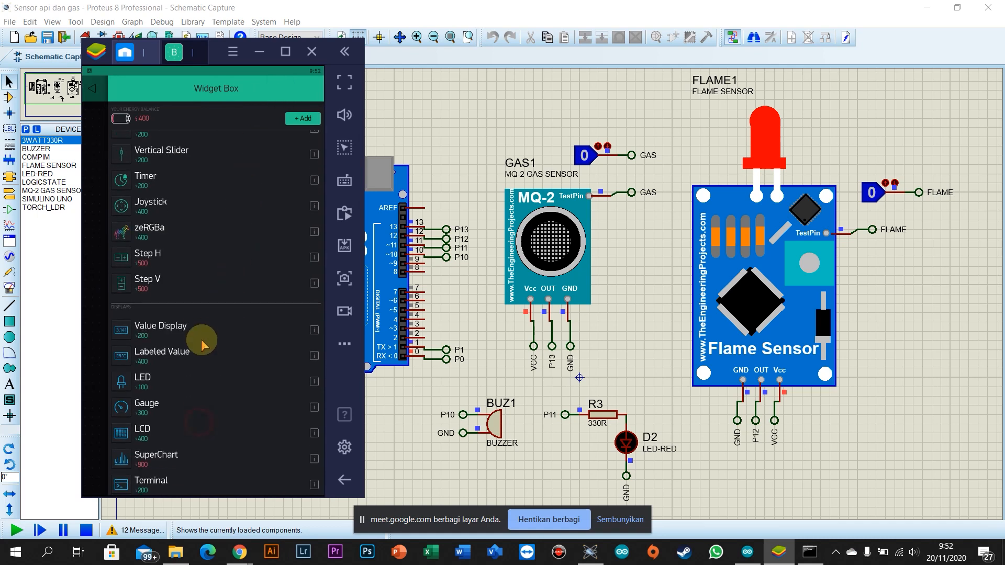
left_click(163, 430)
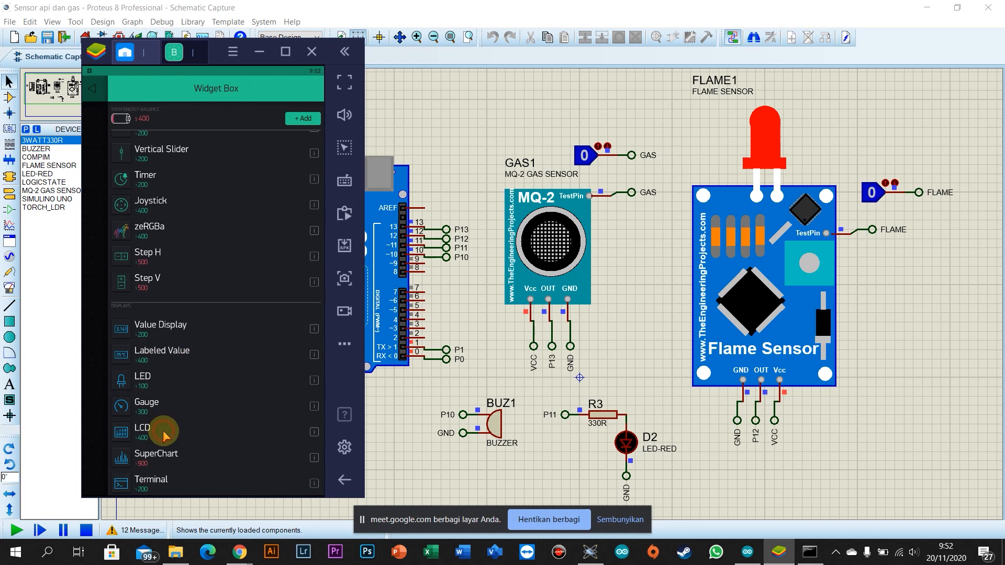
left_click(283, 90)
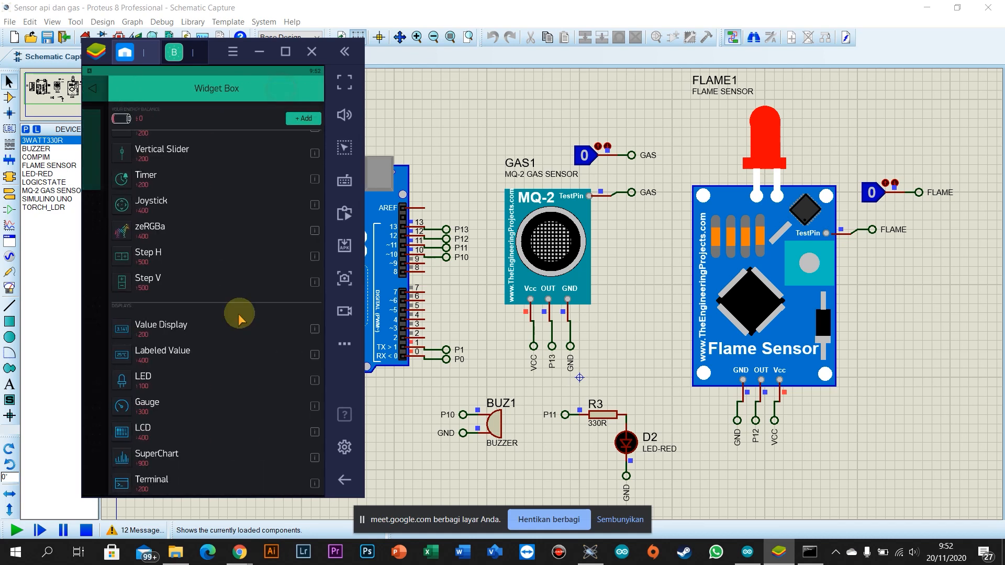
left_click_drag(240, 314, 227, 238)
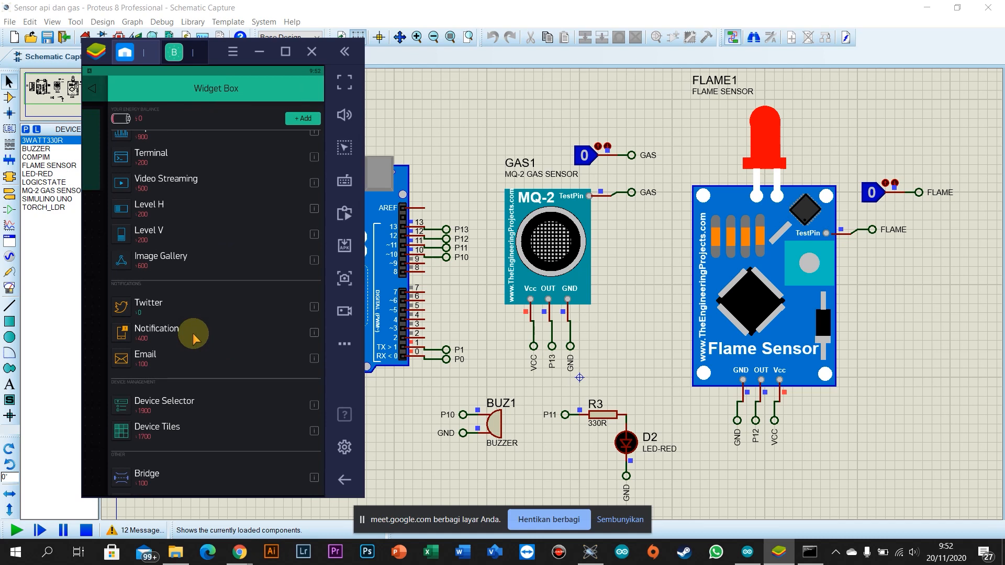
left_click(194, 335)
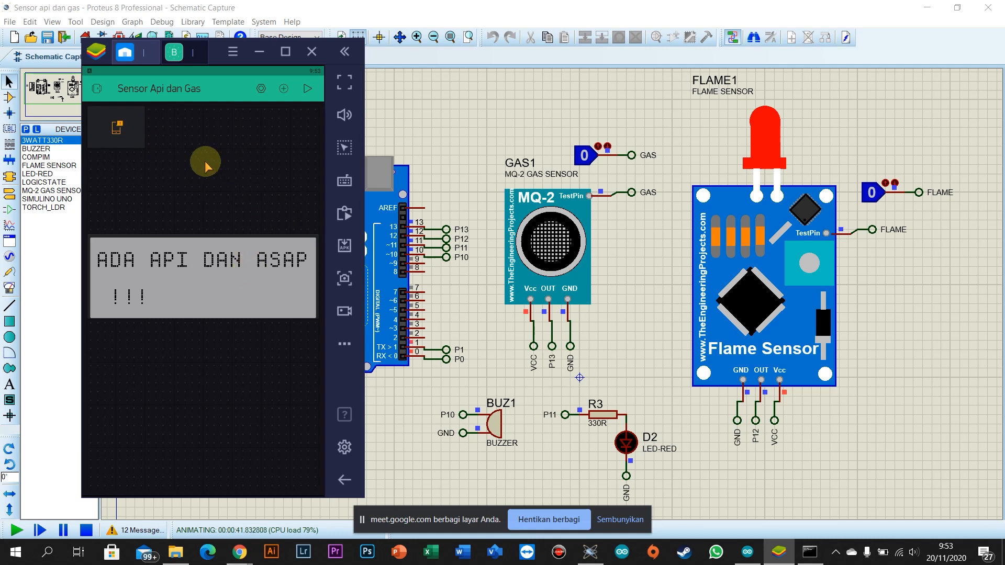
Step: Compare the LCD widget's input pin in the existing Sensor Api dan Gas project with the LCD declaration in the Arduino sketch
left_click(234, 303)
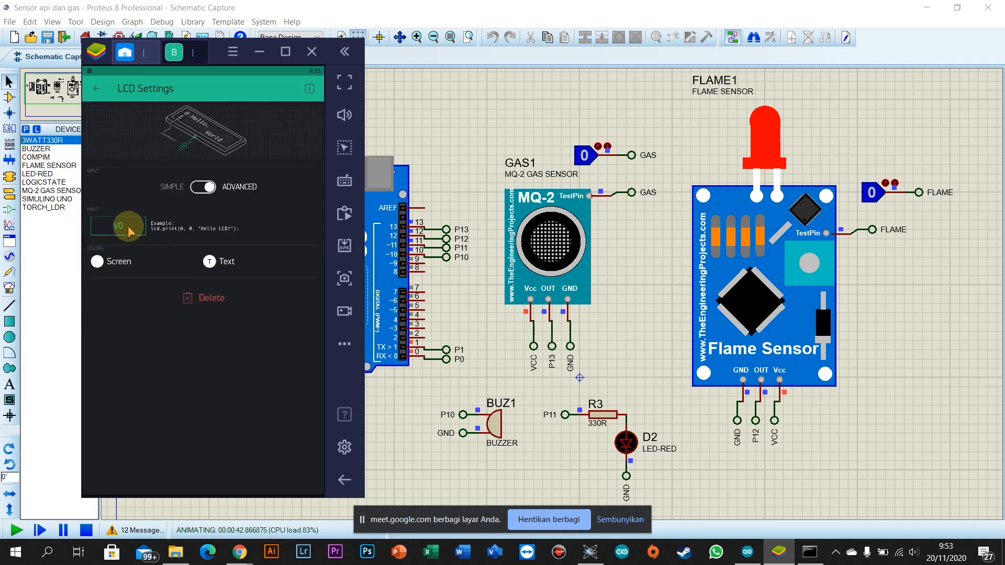
left_click(748, 552)
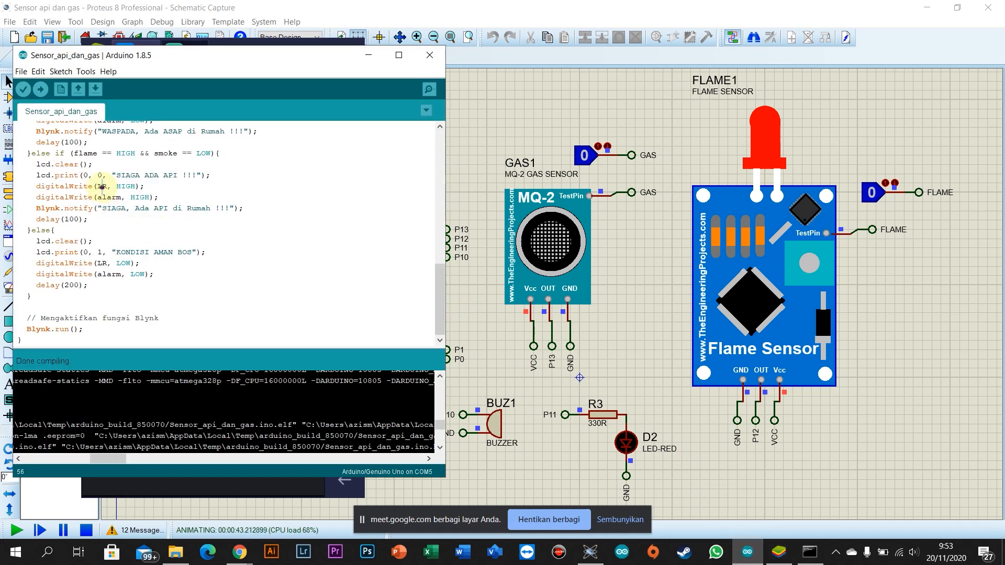
scroll(105, 194, "up", 12)
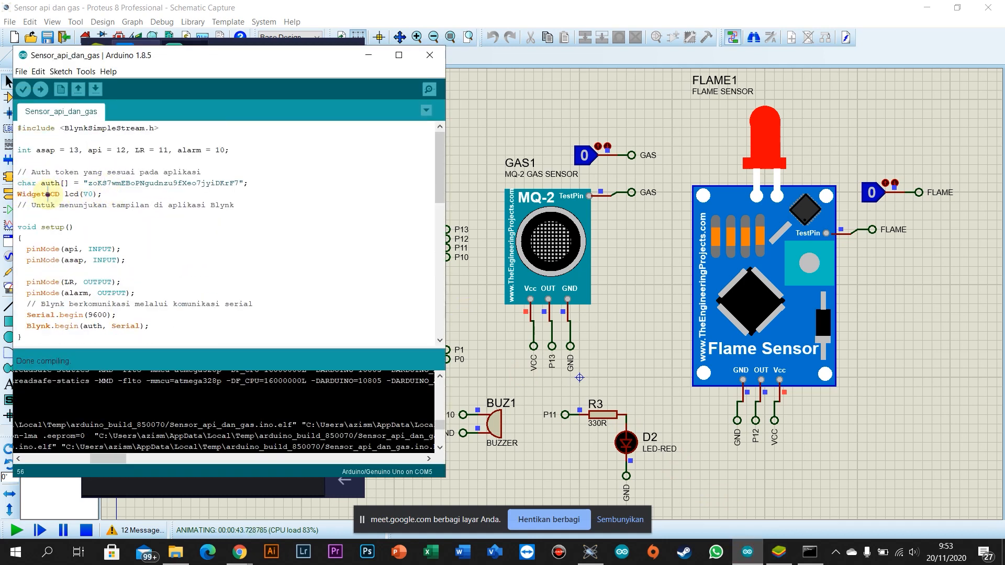
left_click(368, 56)
left_click(316, 48)
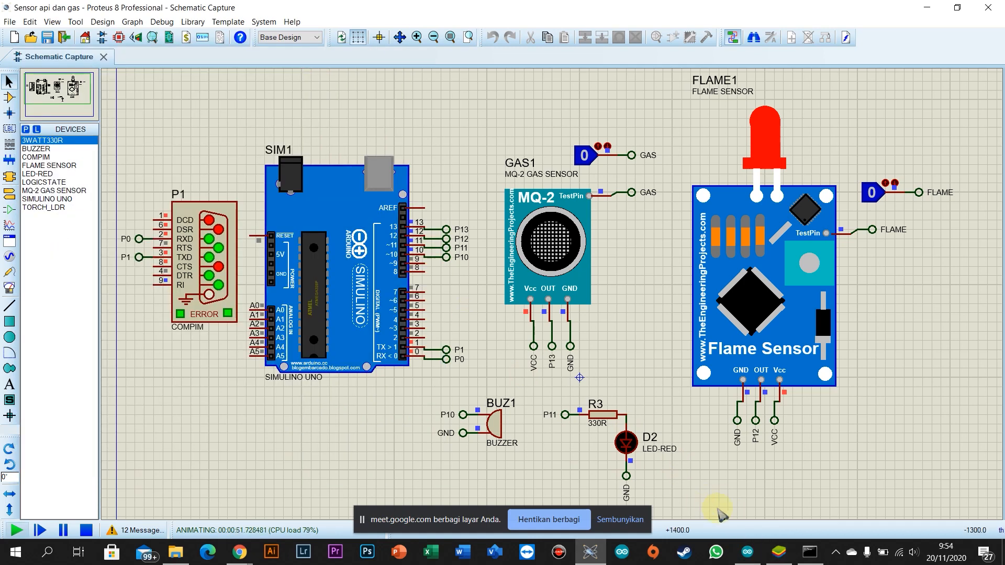
Step: Start the Sensor Api dan Gas project in Blynk and set the GAS logic state in Proteus to 1
left_click(776, 549)
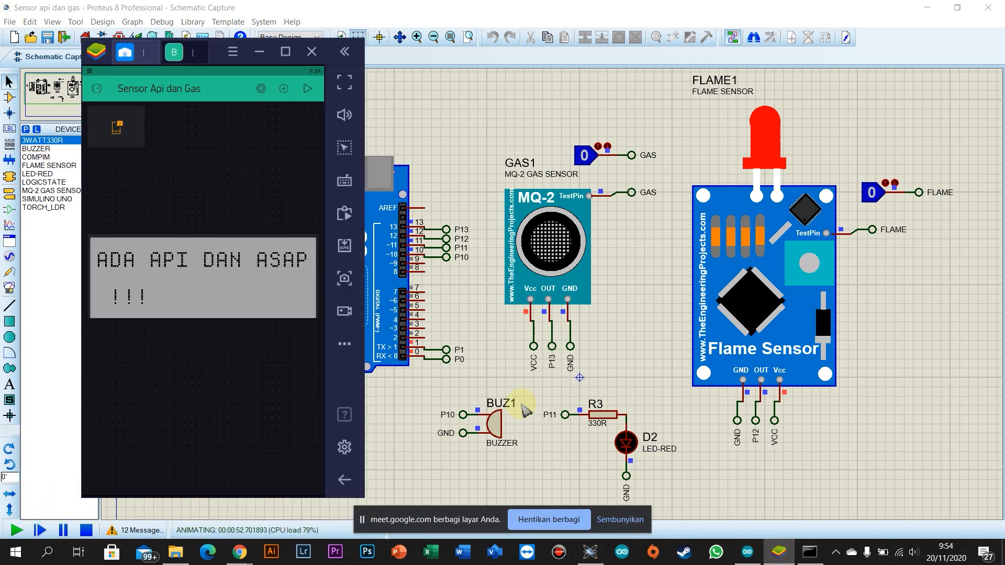
left_click(307, 90)
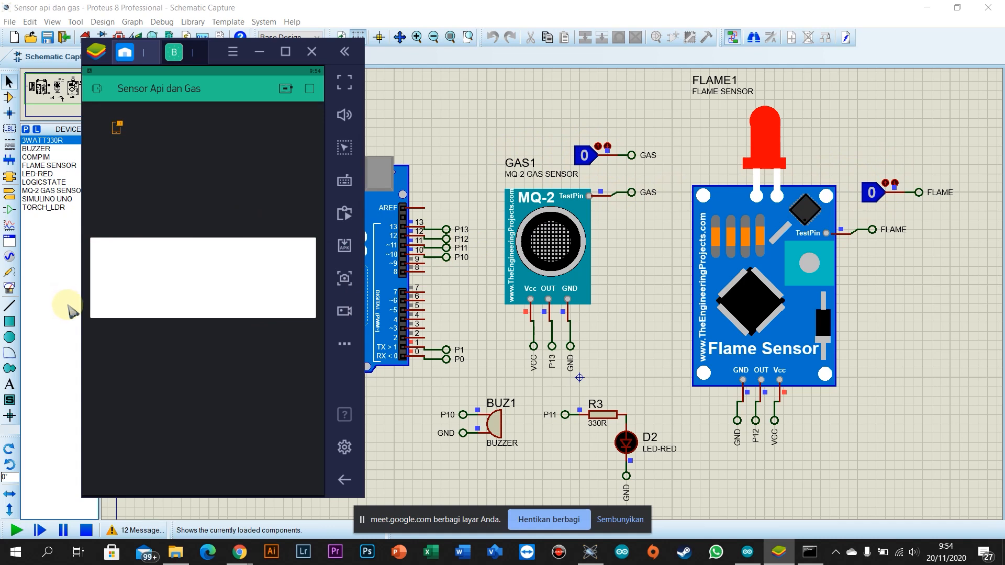
left_click(585, 156)
Step: Acknowledge the smoke alerts in Blynk and set the GAS logic state in Proteus back to 0
left_click(779, 552)
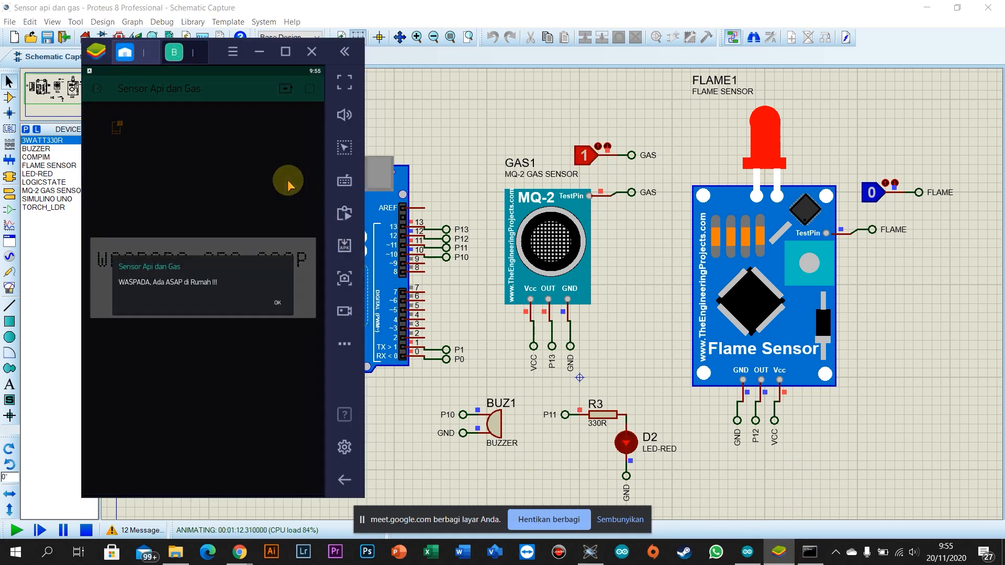
left_click(277, 303)
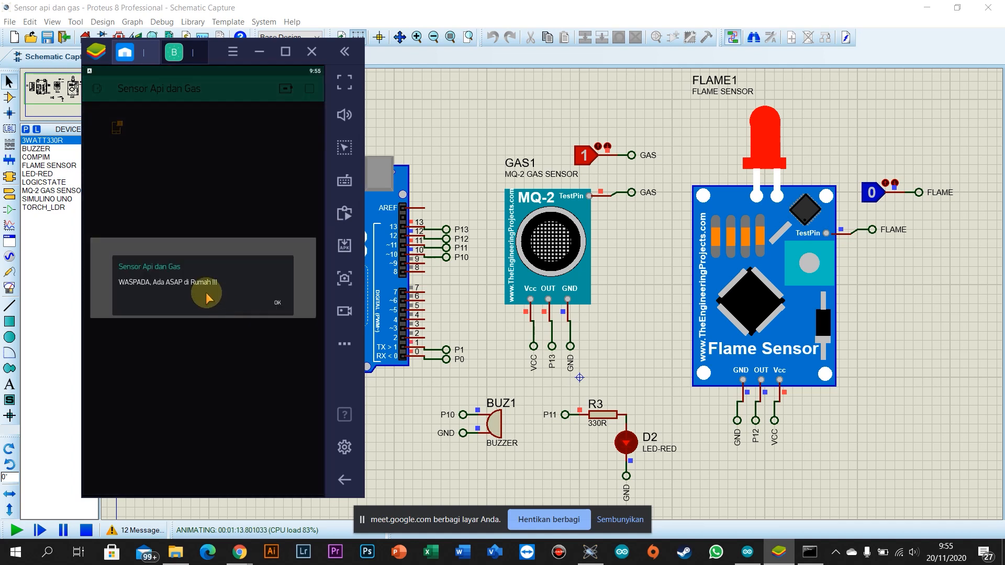
left_click(278, 300)
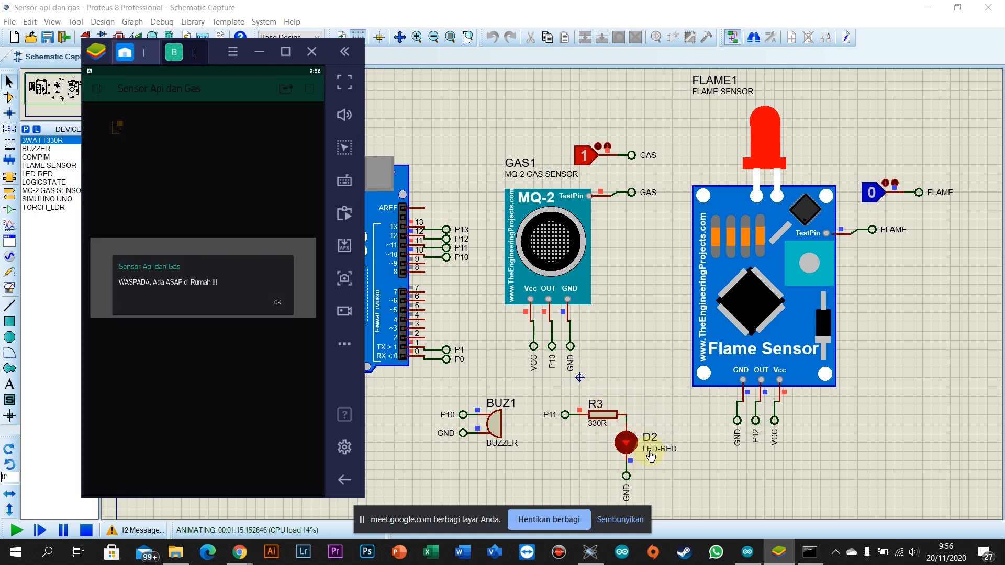
left_click(585, 157)
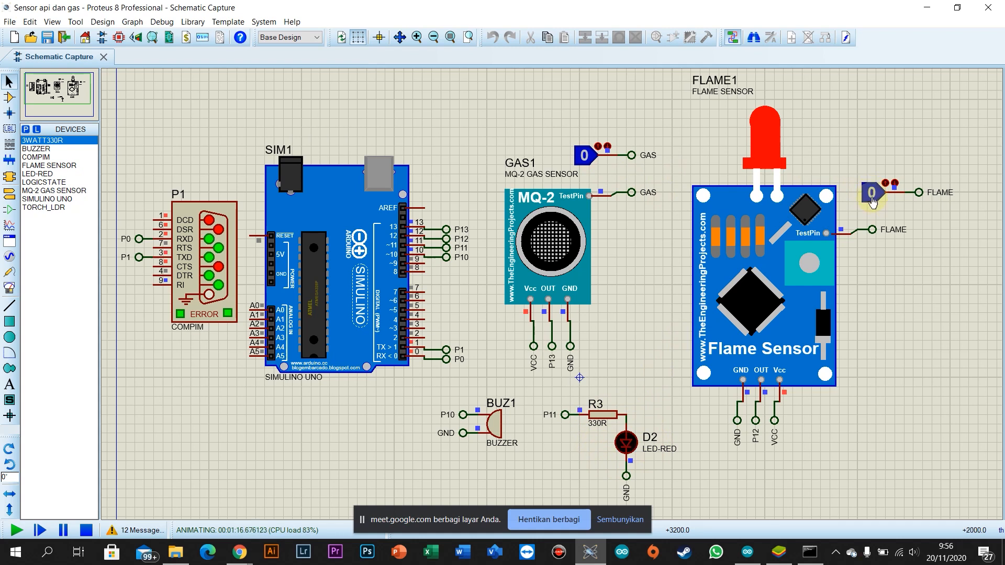
Step: Set the FLAME logic state in Proteus to 1, switch to Blynk in the Android emulator and acknowledge the fire alerts
left_click(872, 199)
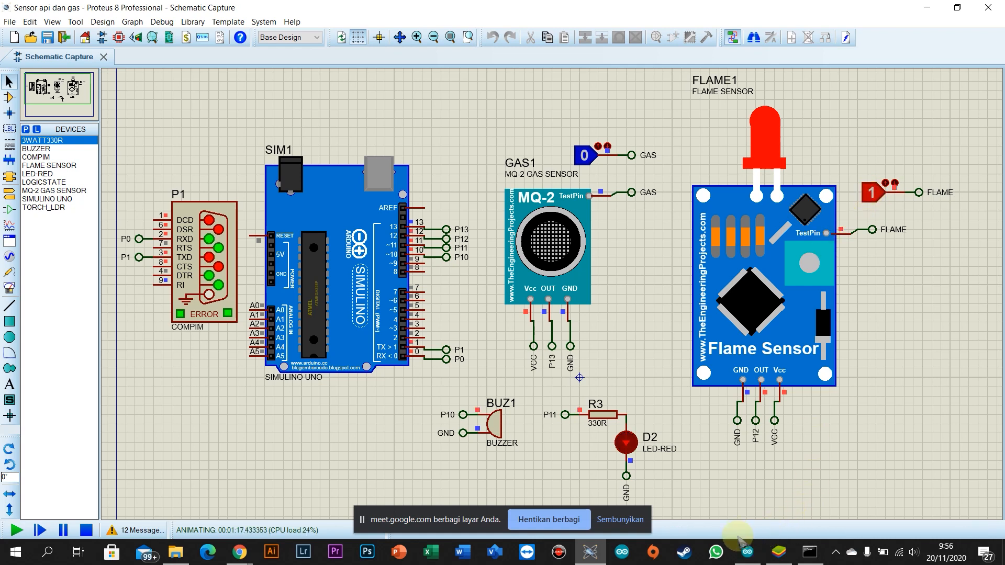
left_click(750, 552)
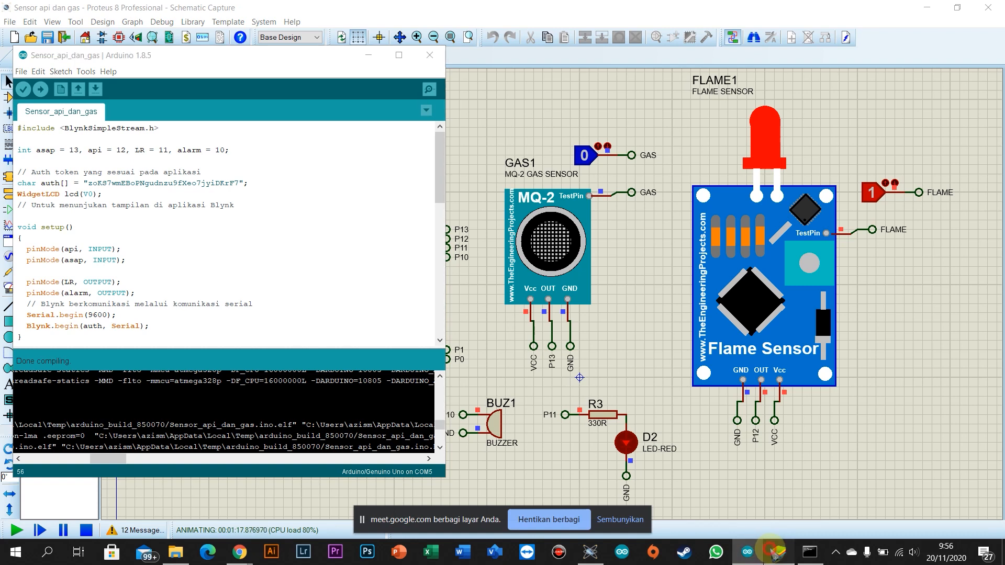
left_click(779, 552)
left_click(369, 55)
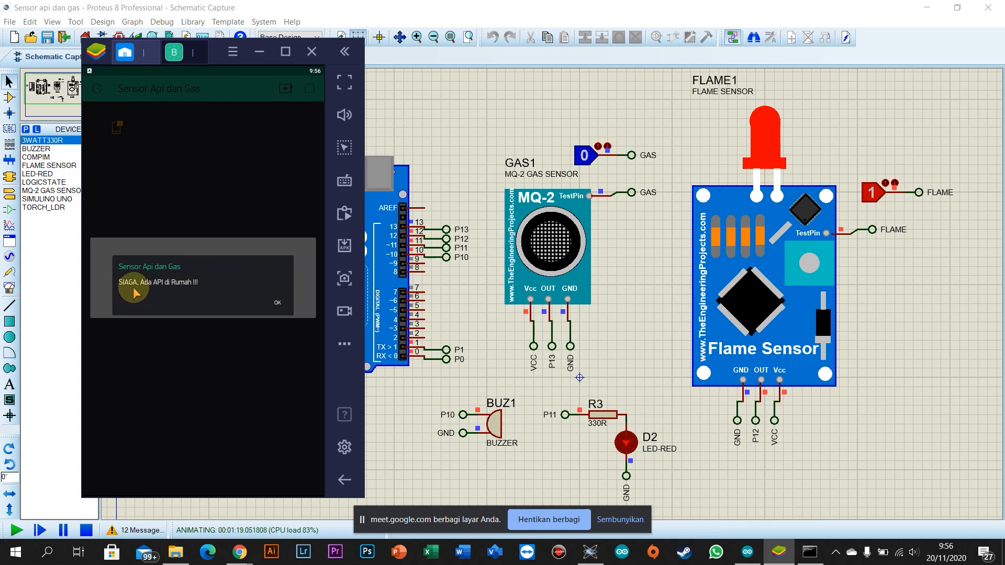
left_click(277, 304)
left_click(278, 304)
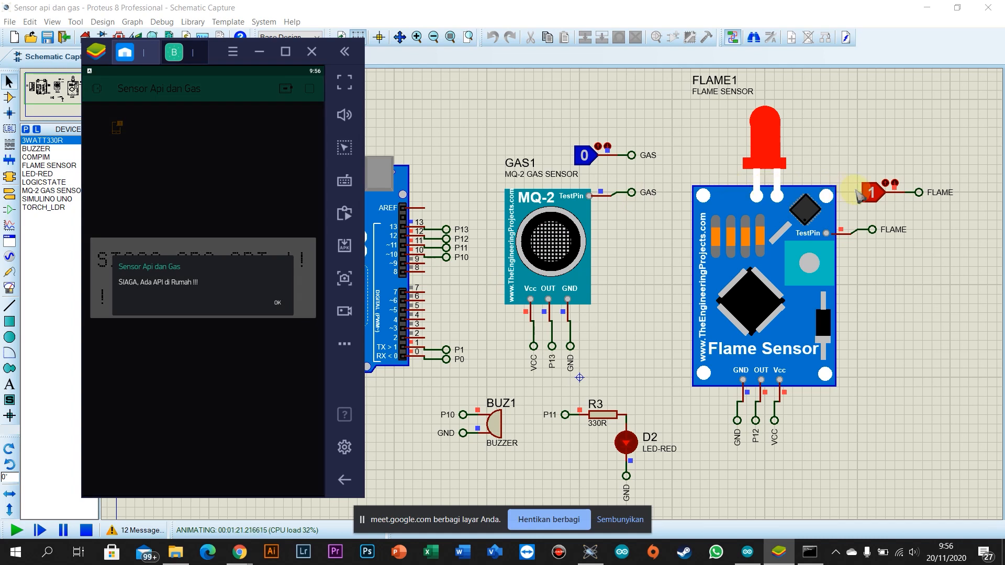
left_click(280, 303)
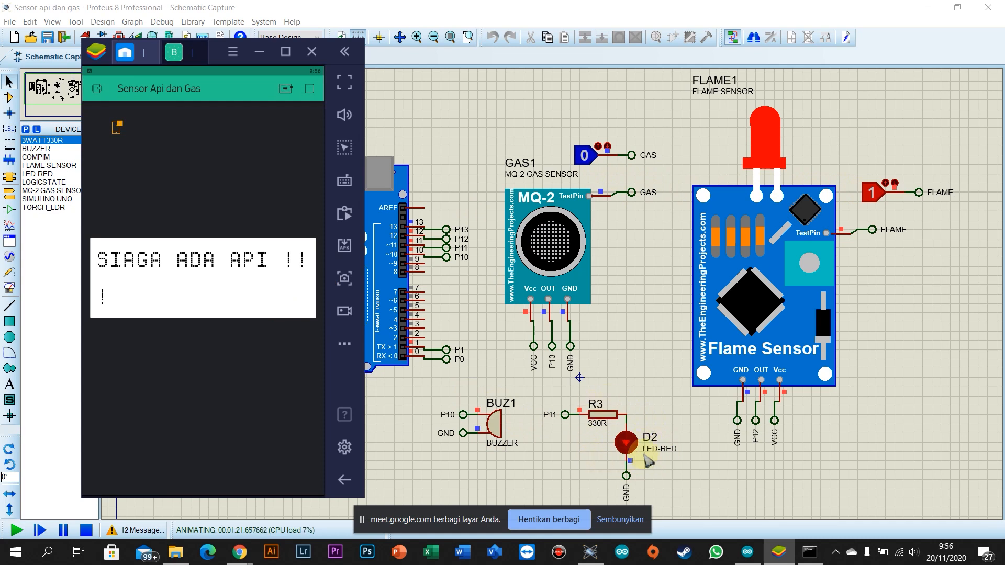
Step: Set the GAS logic state in Proteus to 1 as well and acknowledge the combined fire and smoke alerts in Blynk
left_click(585, 158)
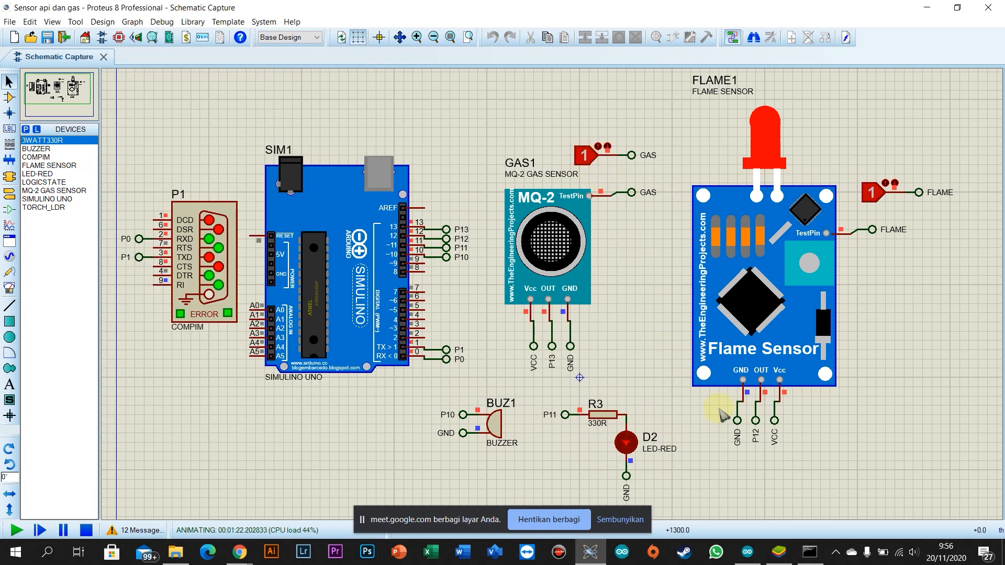
left_click(771, 550)
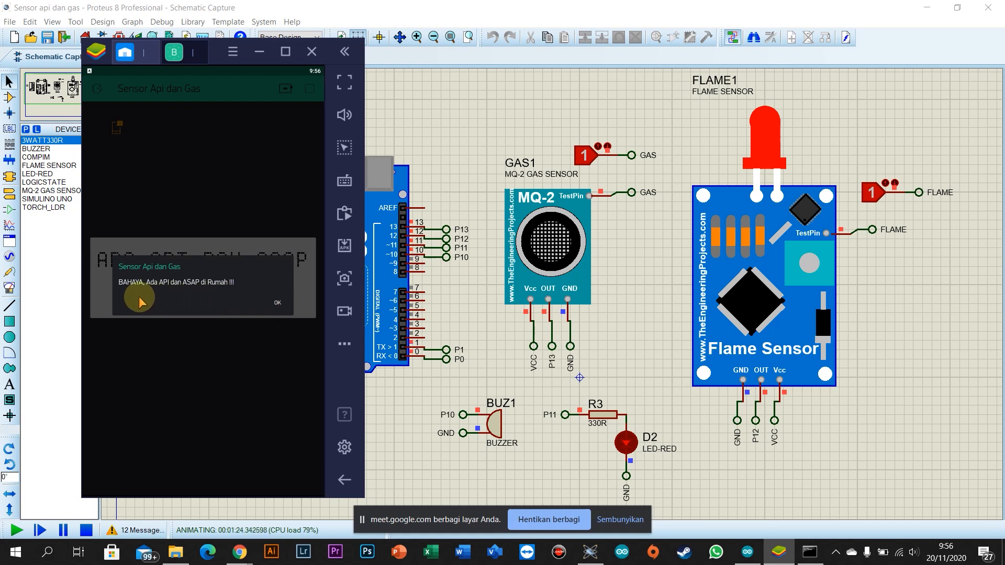
left_click(278, 306)
left_click(277, 303)
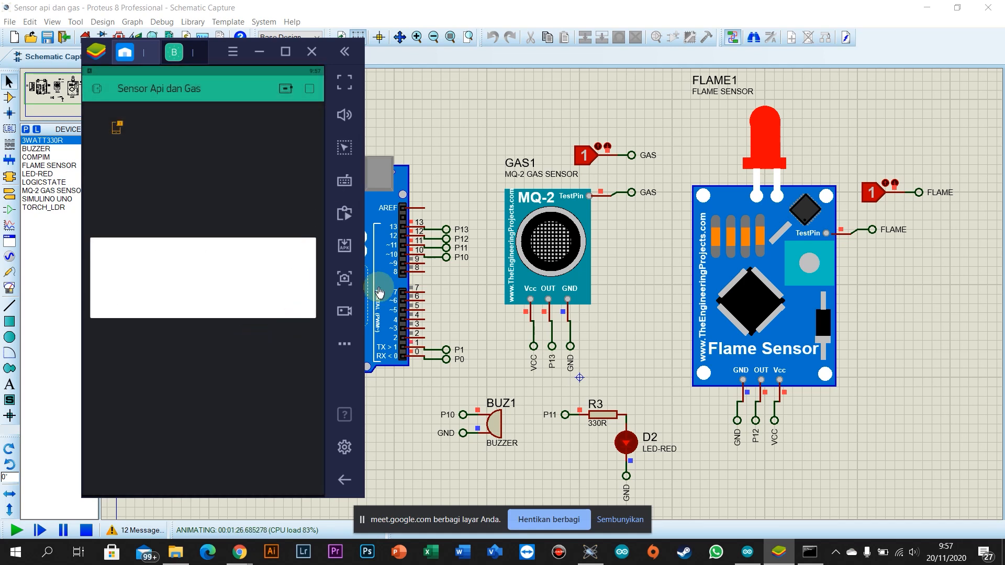
Step: Set the GAS and FLAME logic states in Proteus back to 0 and dismiss the remaining alert in Blynk
left_click(585, 160)
left_click(875, 196)
left_click(780, 552)
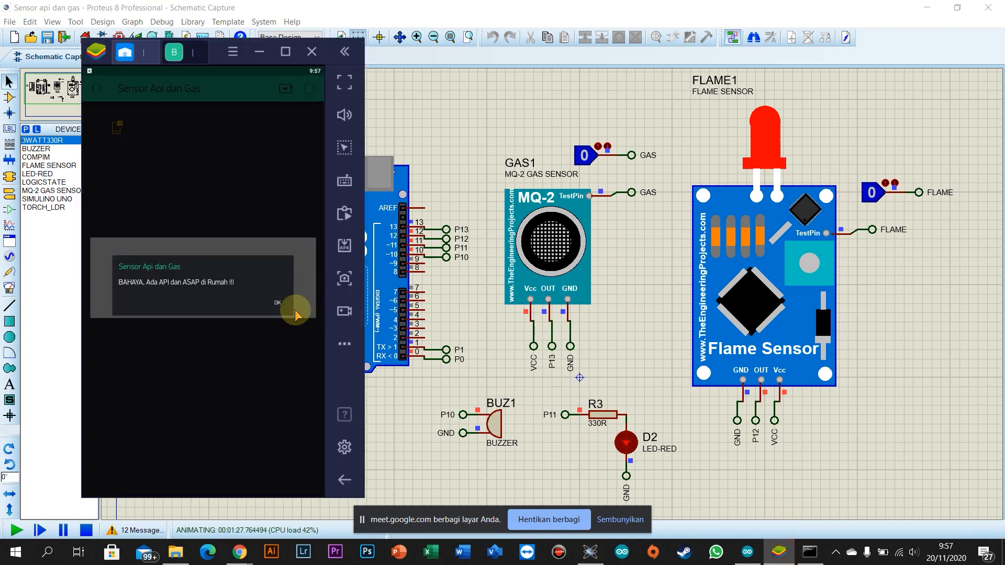
left_click(277, 303)
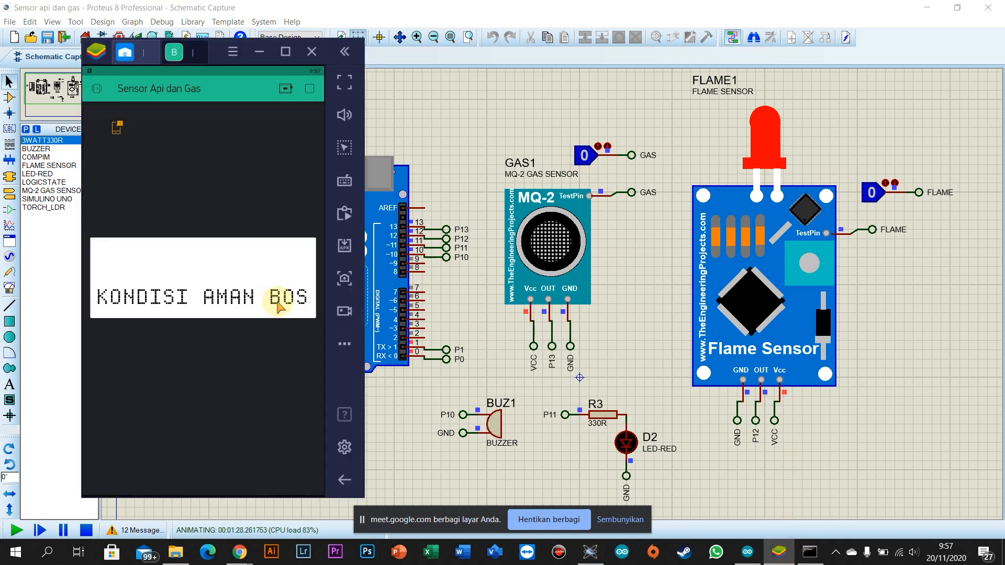